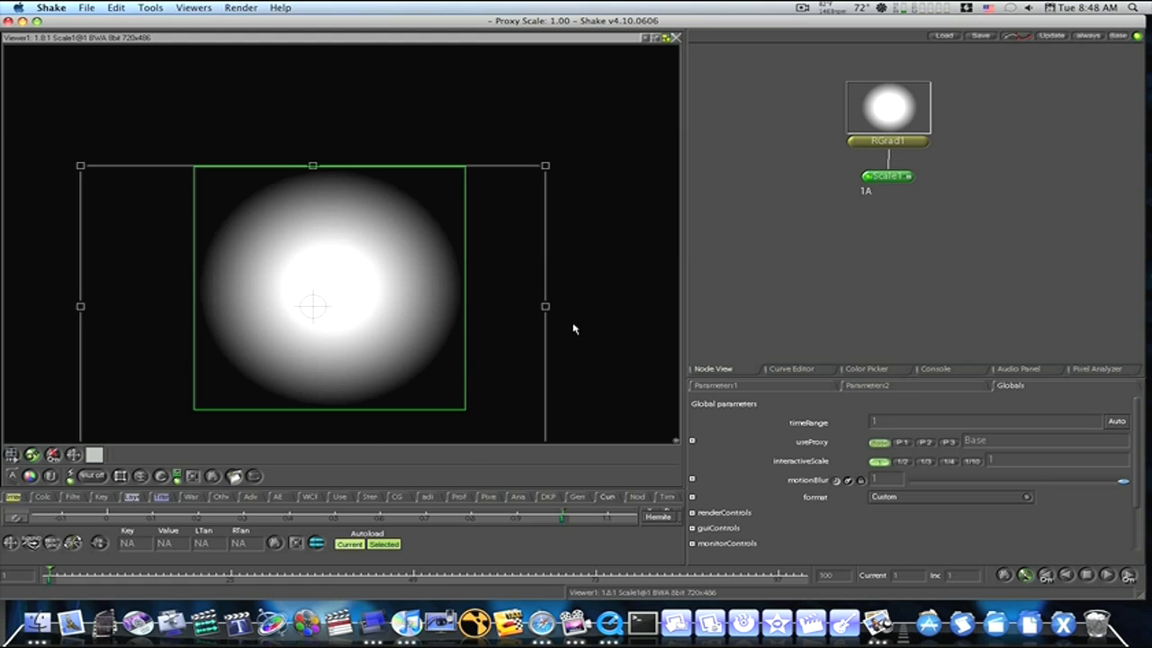
Play the finished scale animation forwards and backwards, stop it, and return the playhead to the start of the timeline.
click(1110, 576)
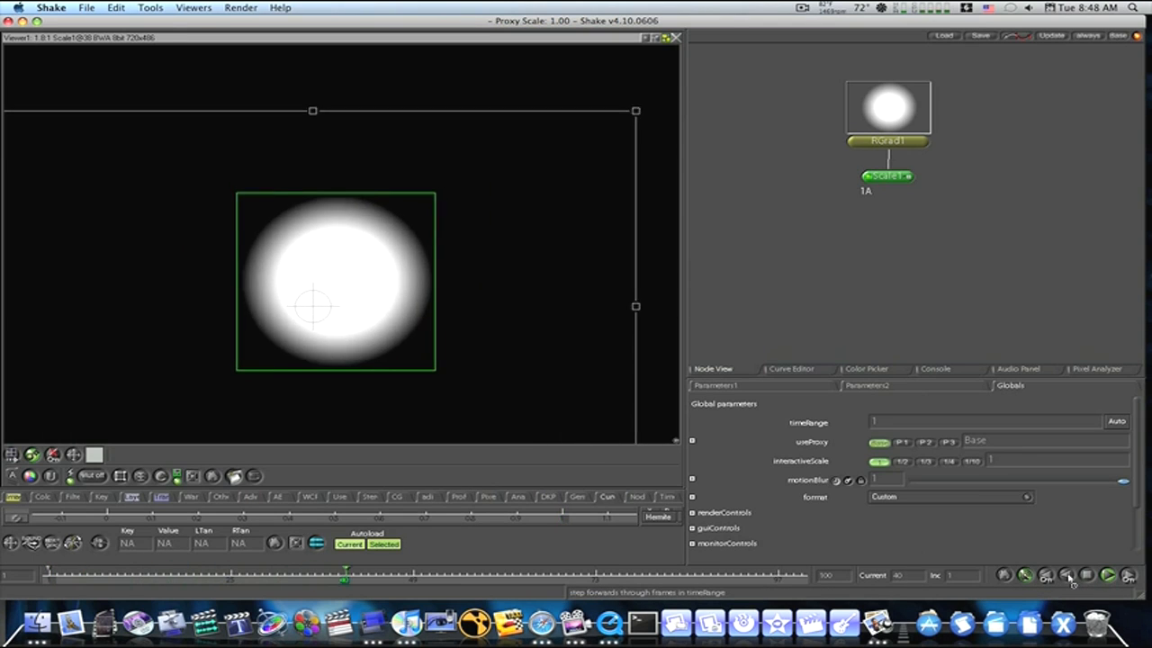
click(1065, 576)
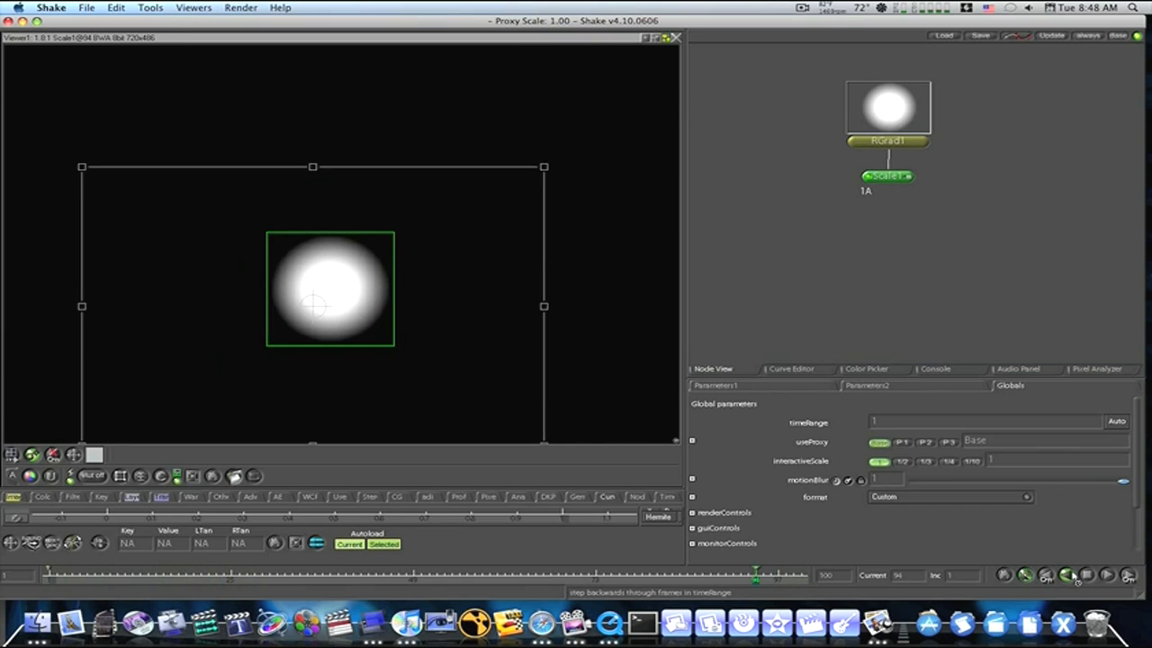
click(1087, 576)
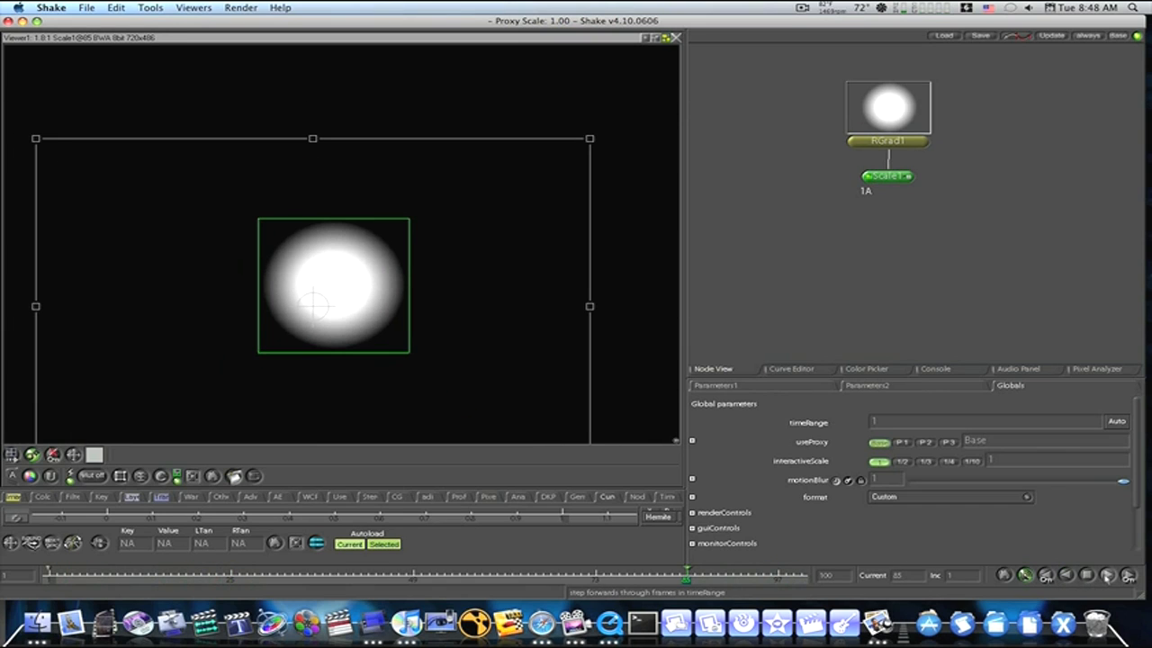
click(1107, 576)
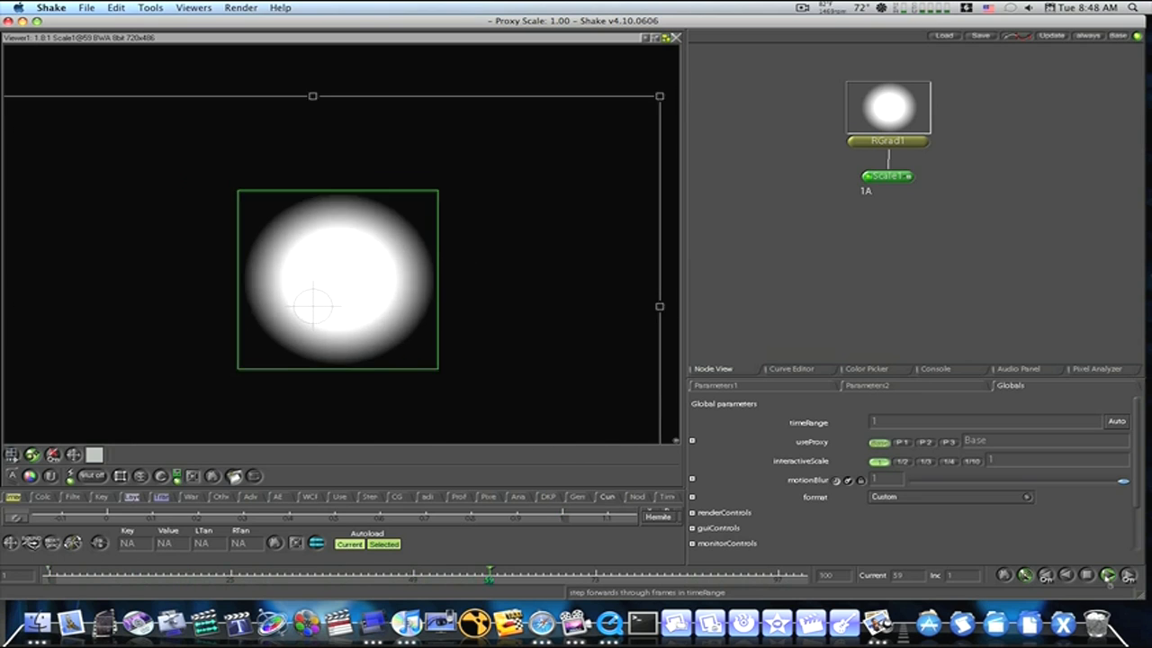
click(1088, 577)
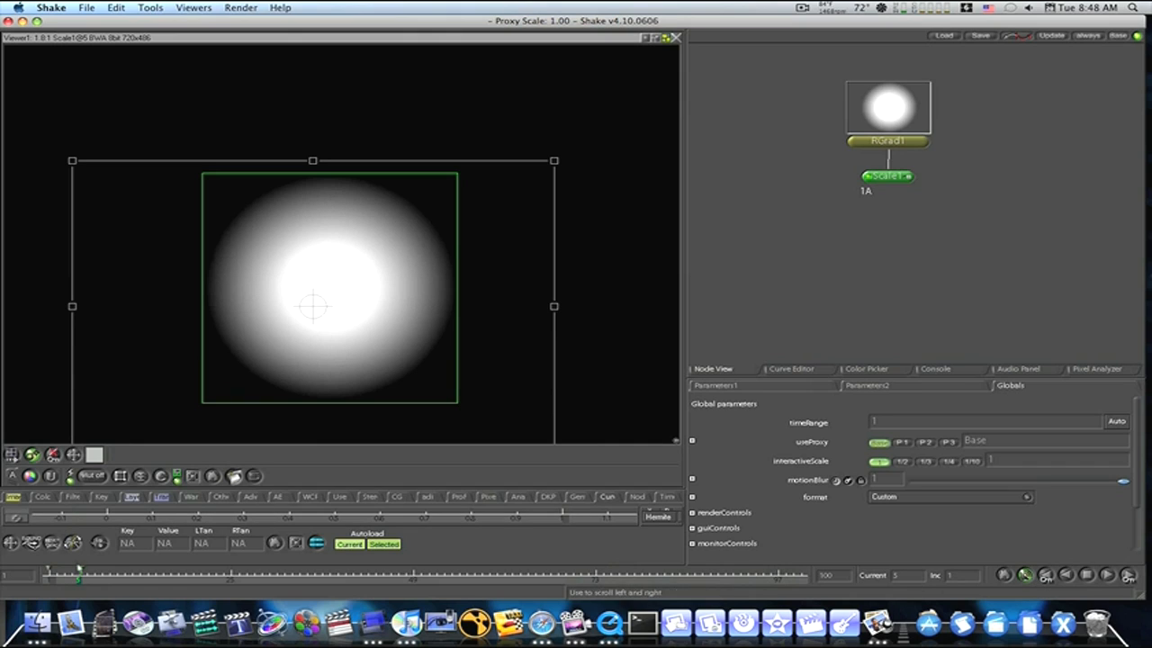
drag(80, 573, 52, 581)
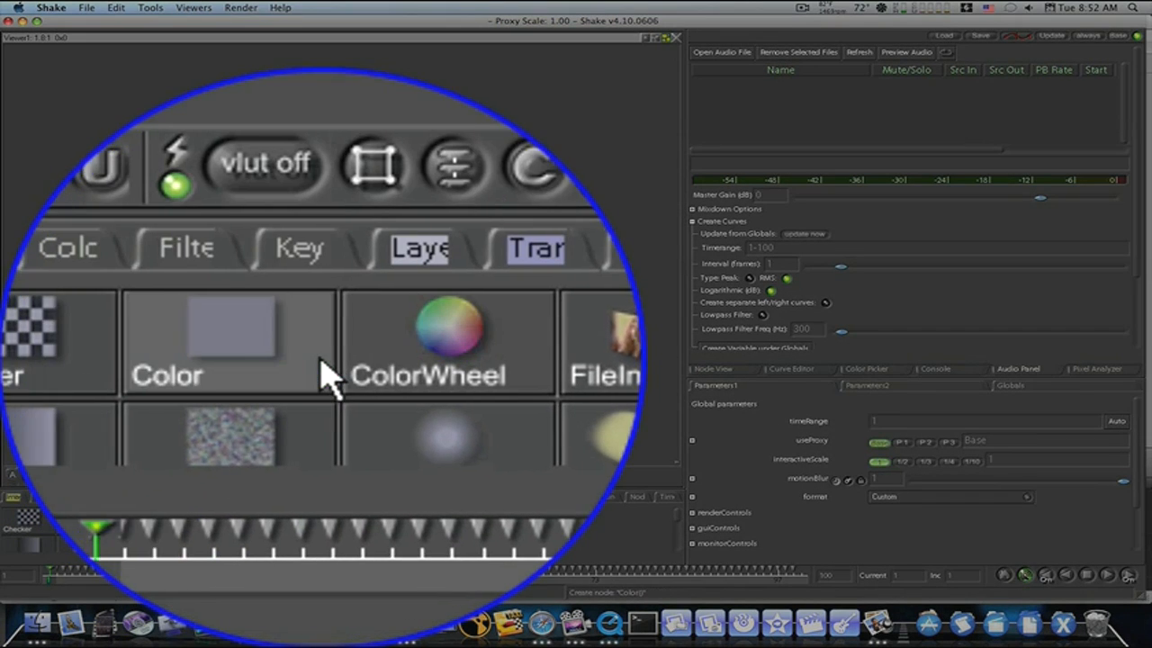
Create an RGrad radial gradient, shrink it to a small soft-edged circle, and move its center to about 408.59, 321.62.
click(454, 441)
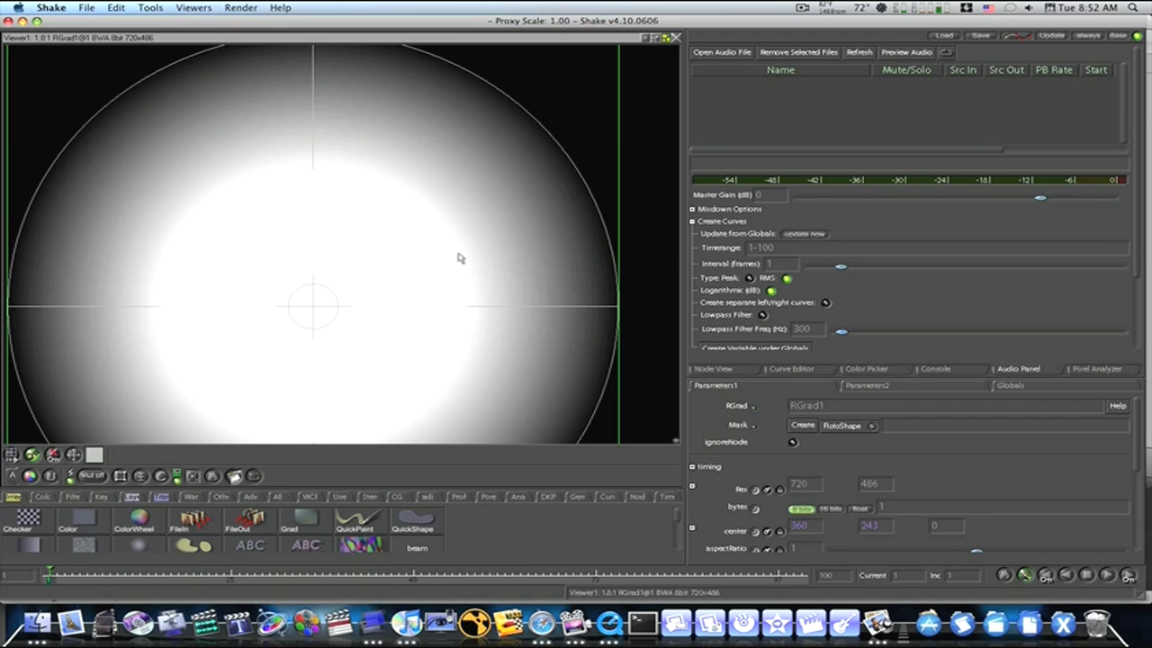
drag(454, 261, 381, 311)
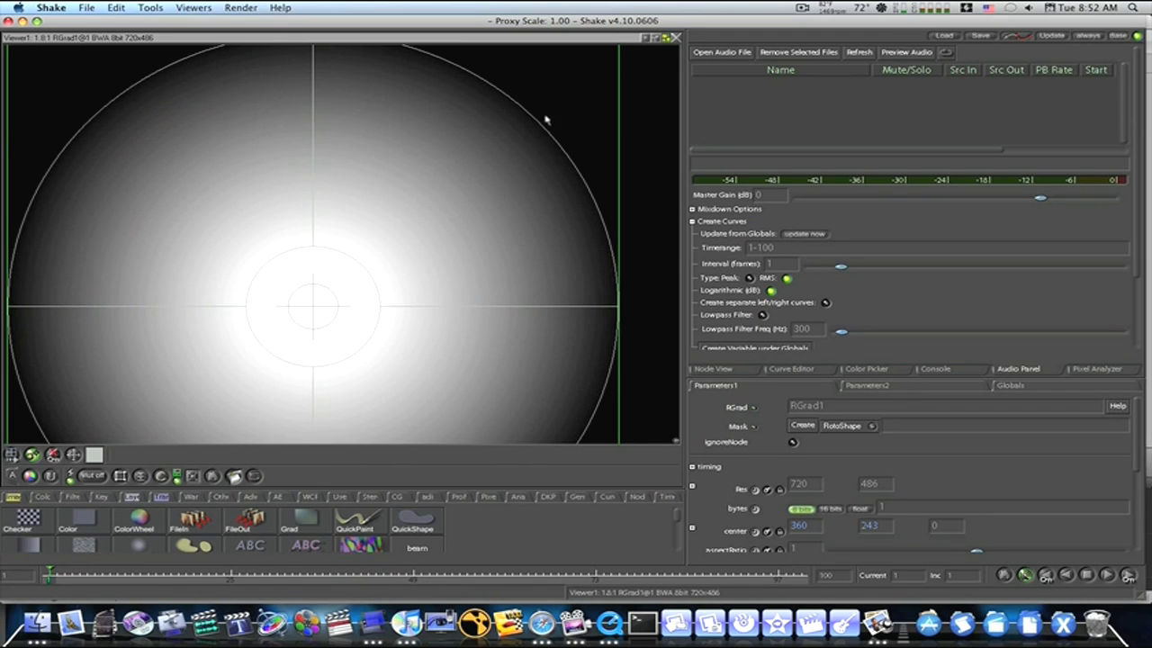
drag(541, 126, 406, 265)
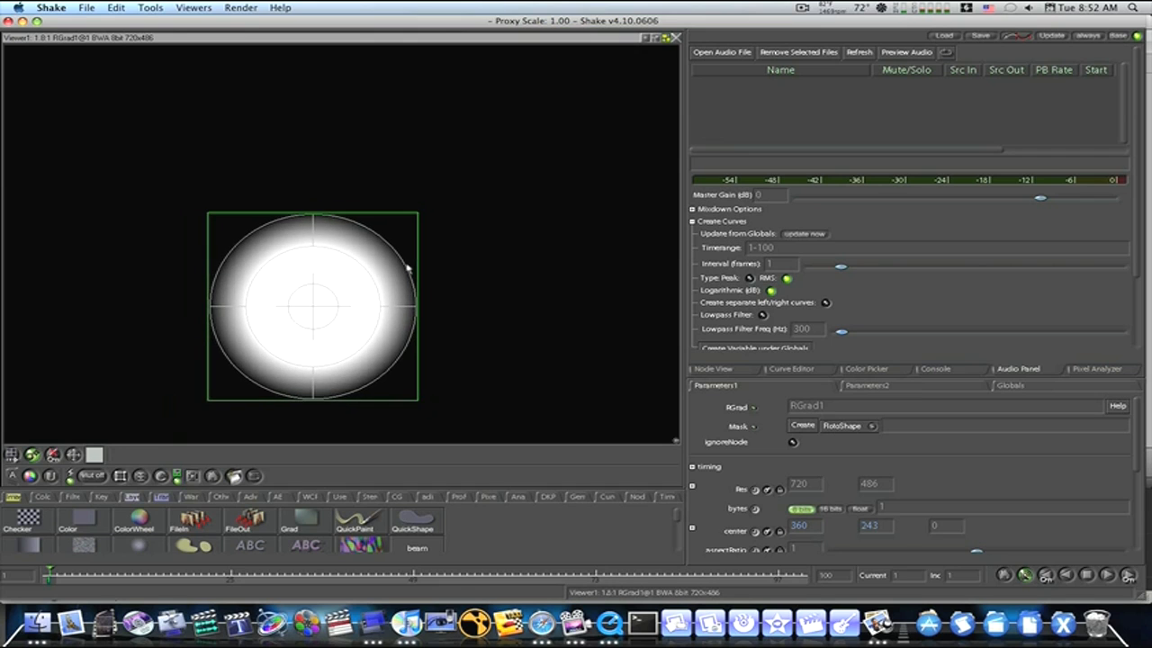
drag(314, 308, 370, 223)
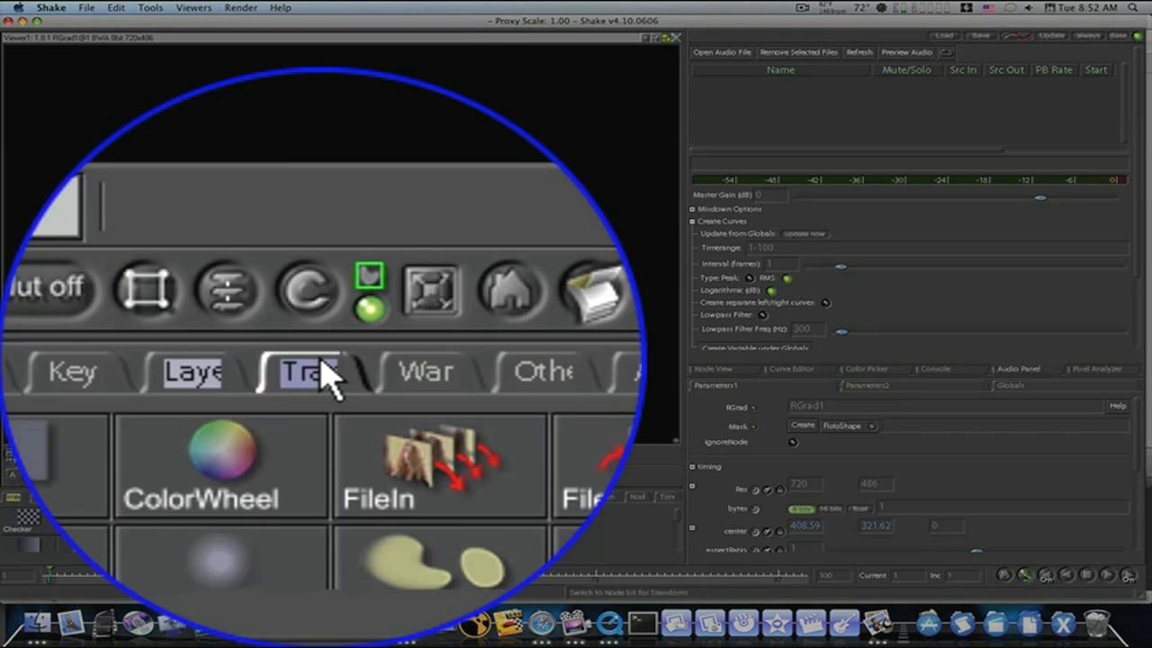
Attach a Scale transform node to the gradient, followed by a Mult color node.
click(329, 373)
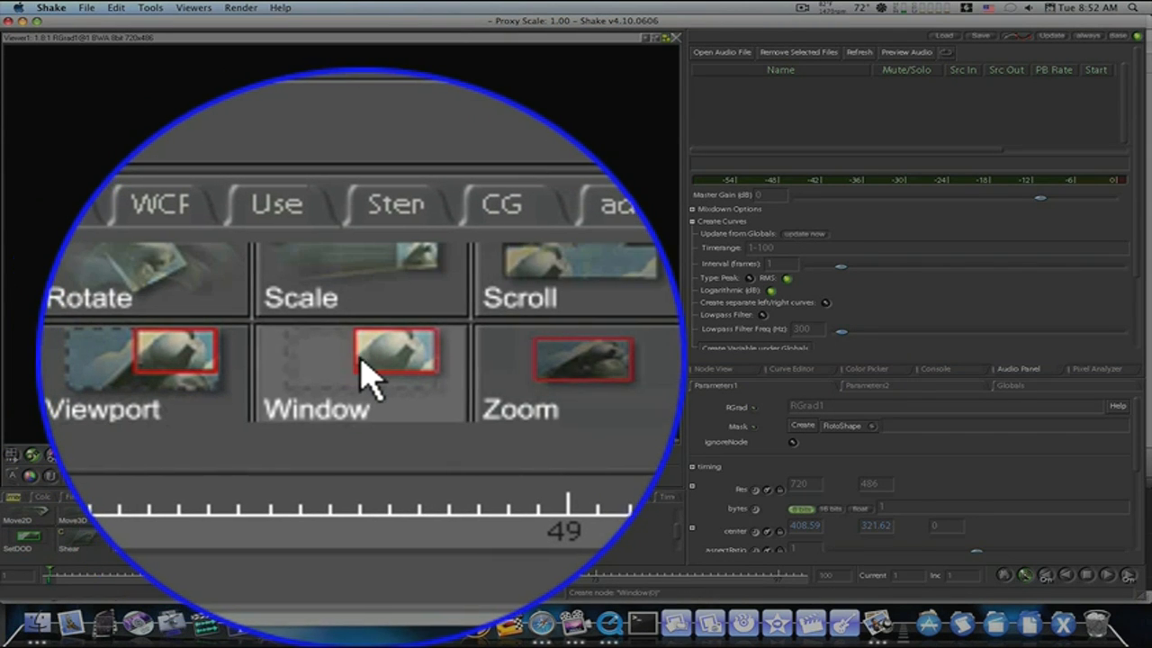
click(351, 522)
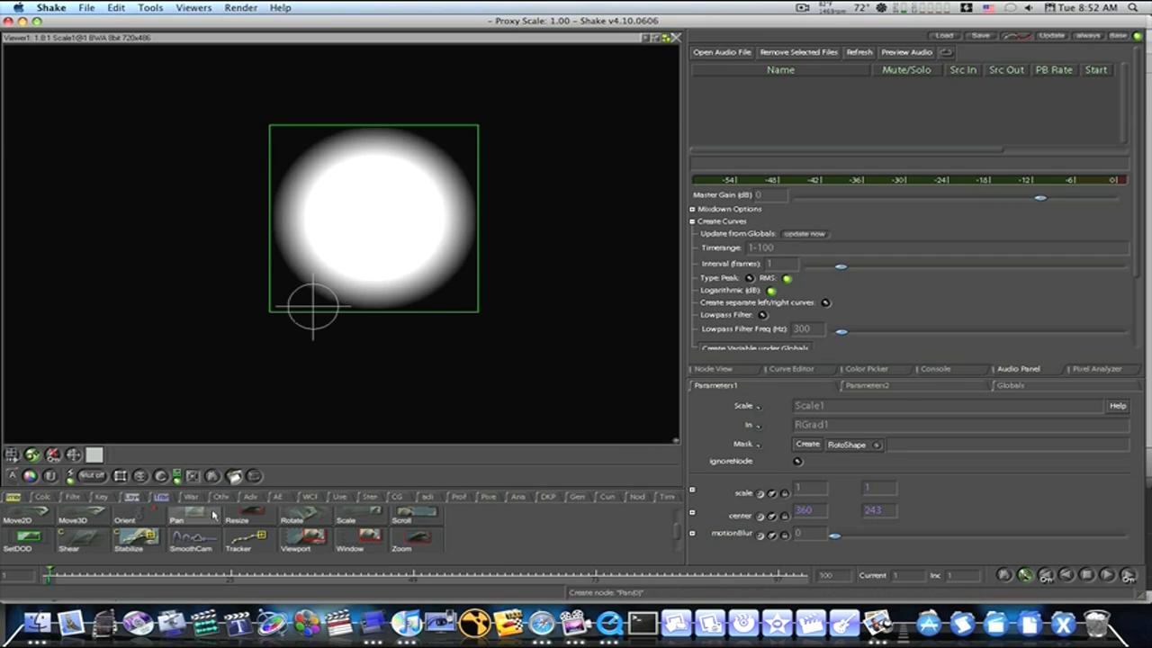
click(44, 497)
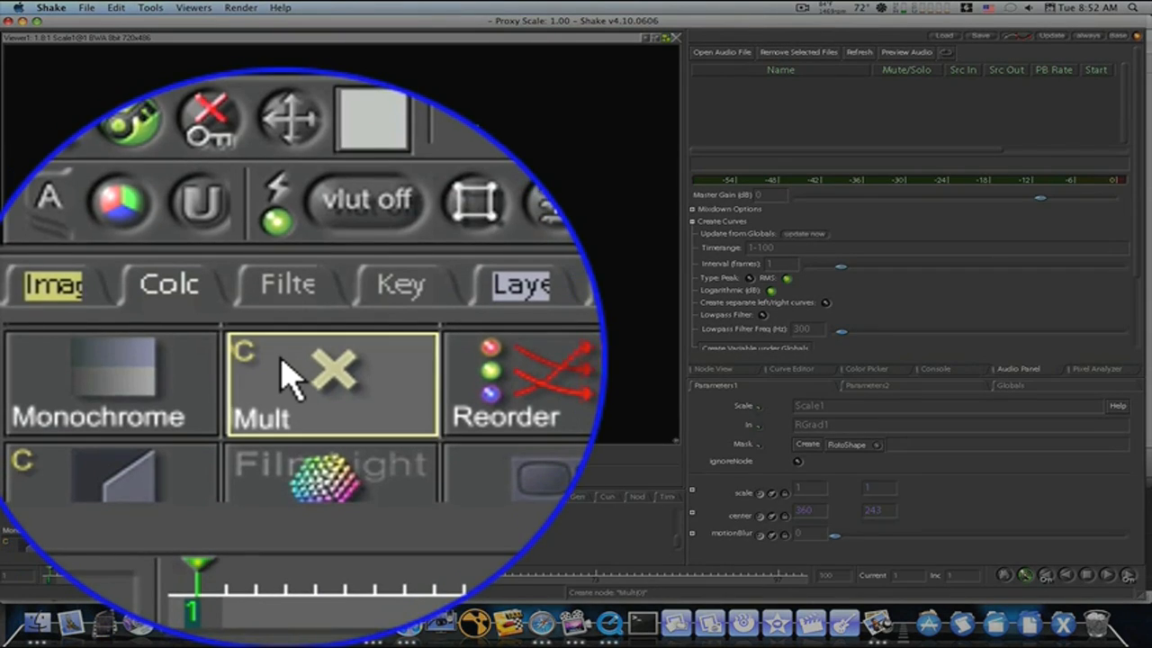
click(79, 521)
Load the Scale node's parameters from the node tree and bring up the global parameters.
click(742, 371)
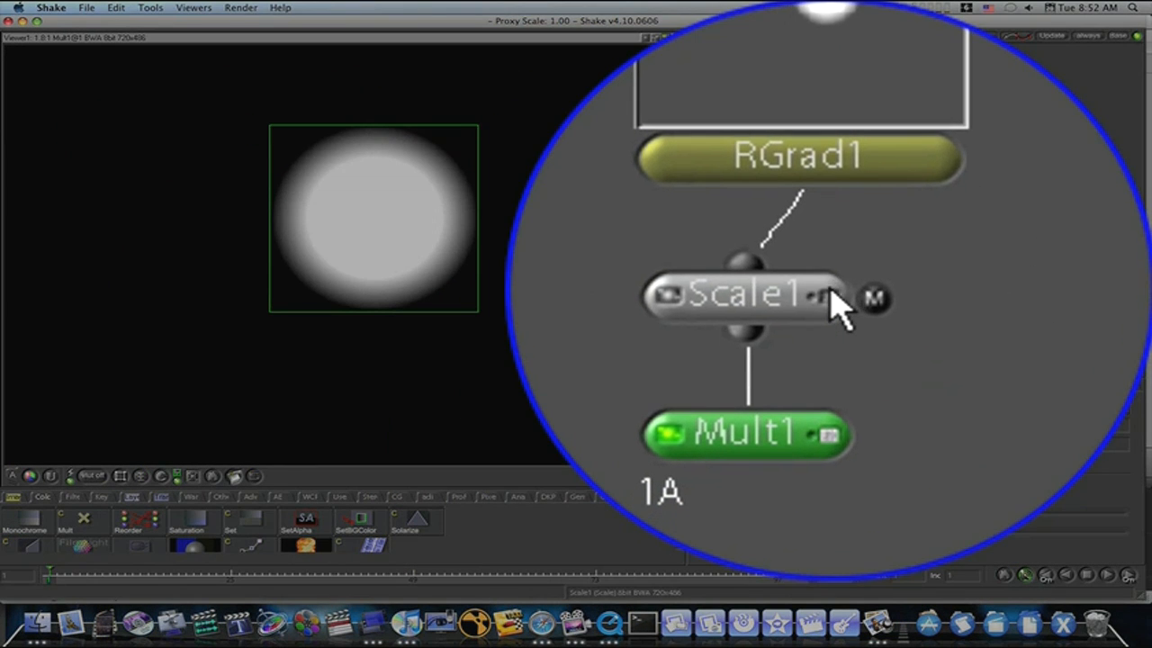
click(830, 294)
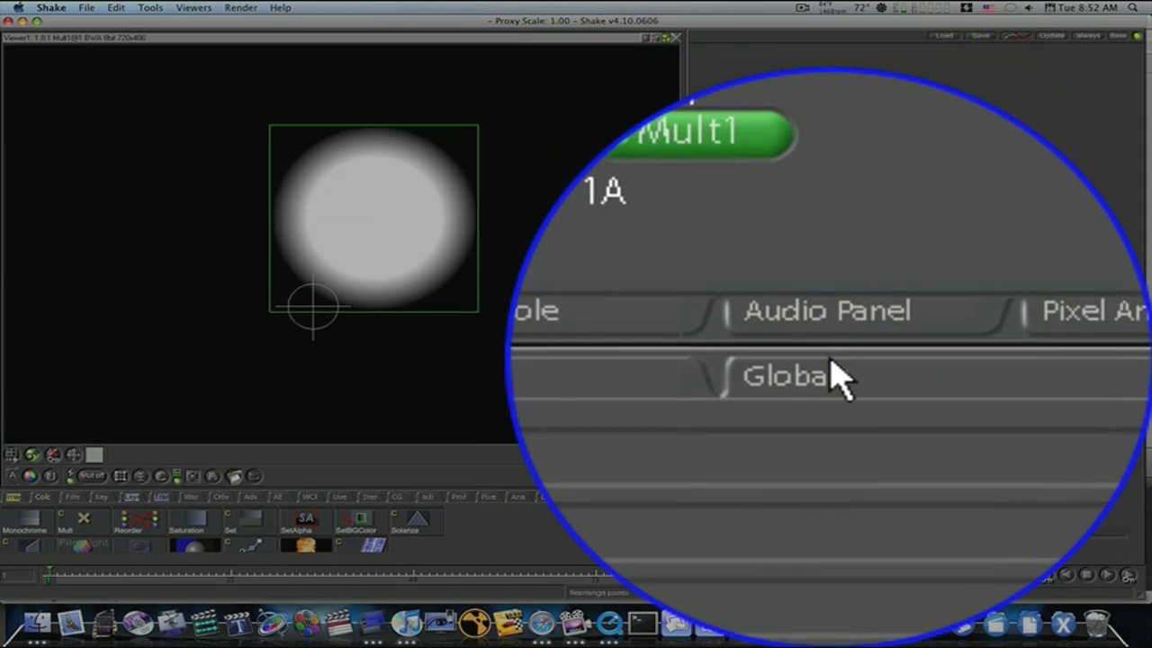
click(837, 373)
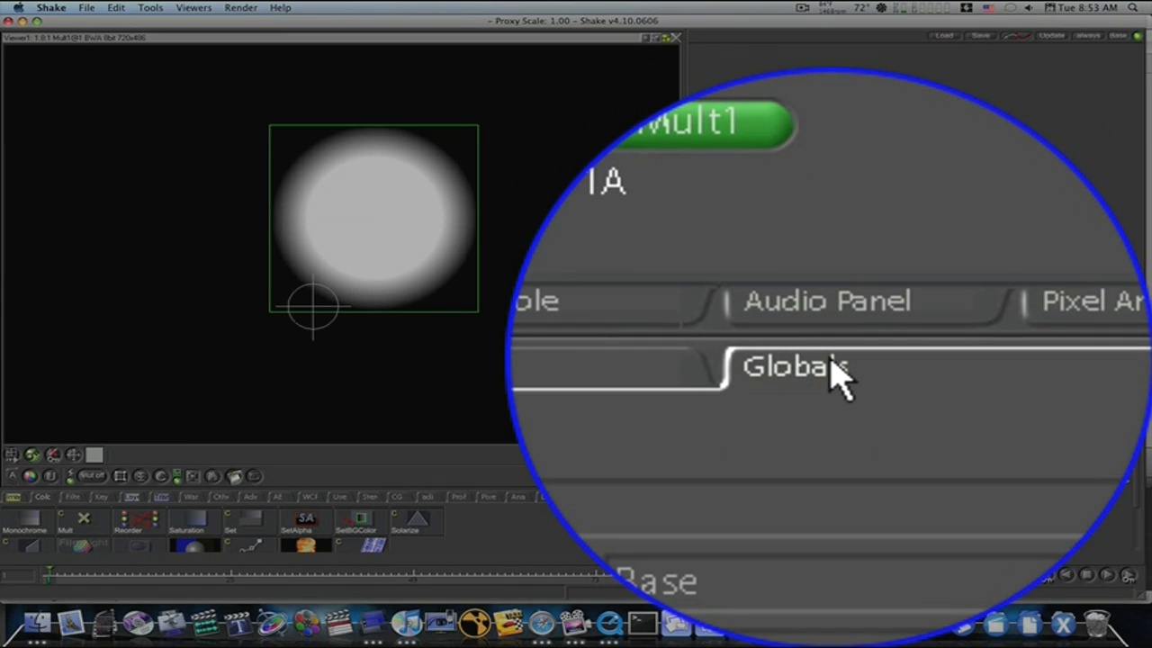
click(837, 368)
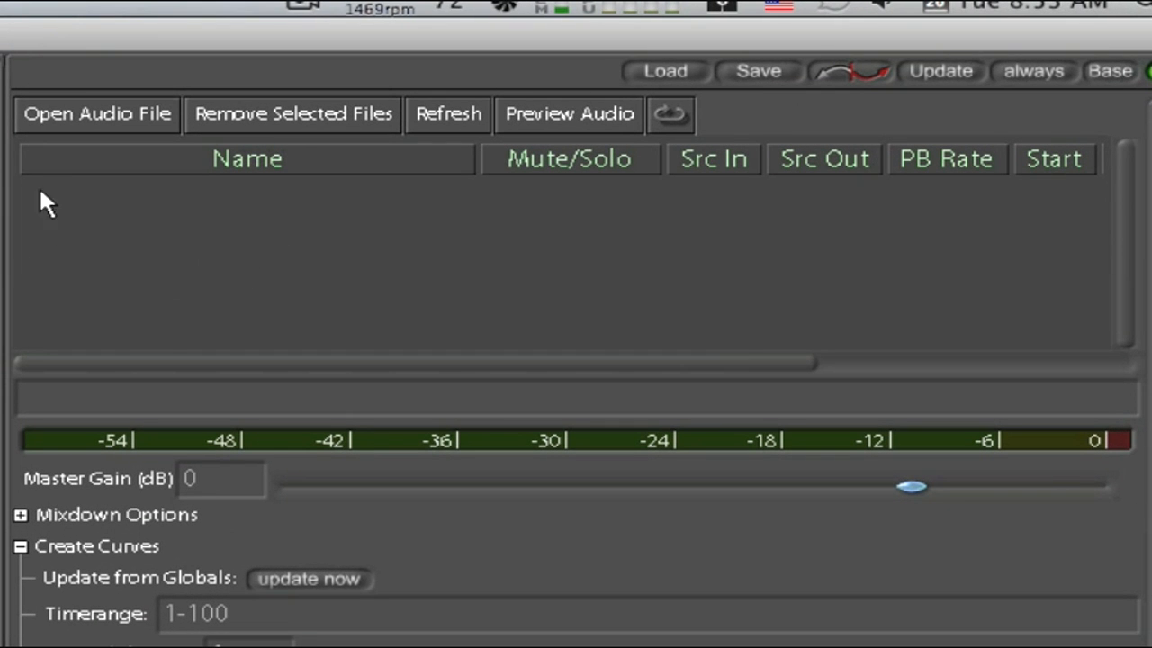
Load the audio file test.aif into the project and preview its sound, stopping the playback at the end.
click(51, 115)
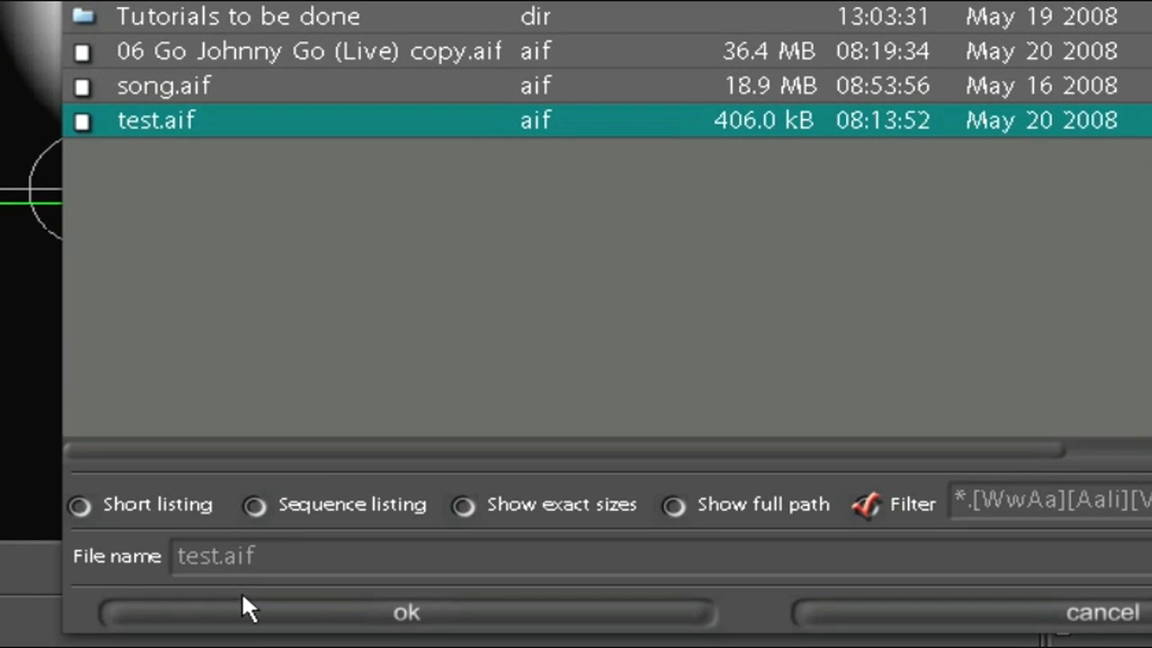
click(245, 610)
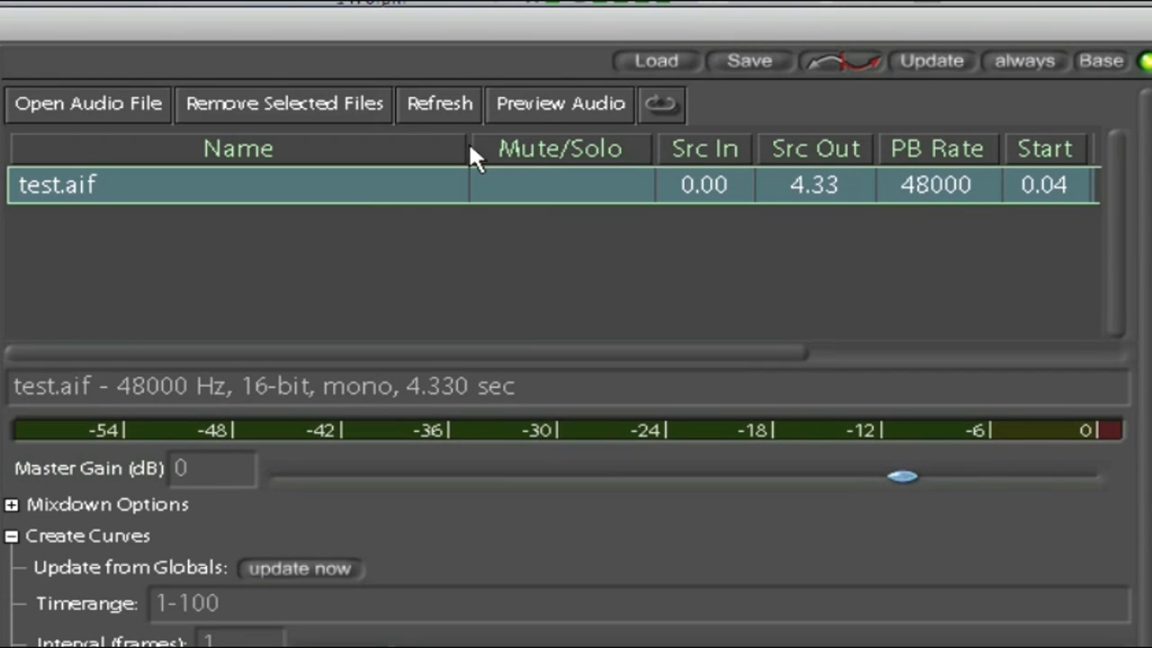
click(538, 99)
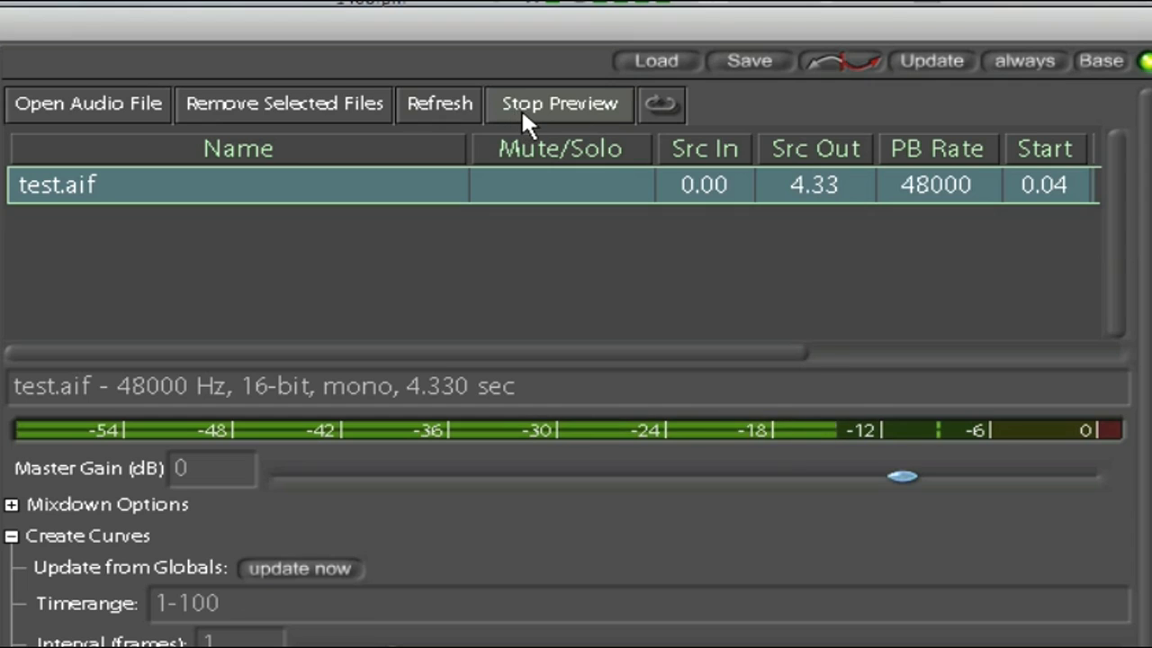
click(521, 108)
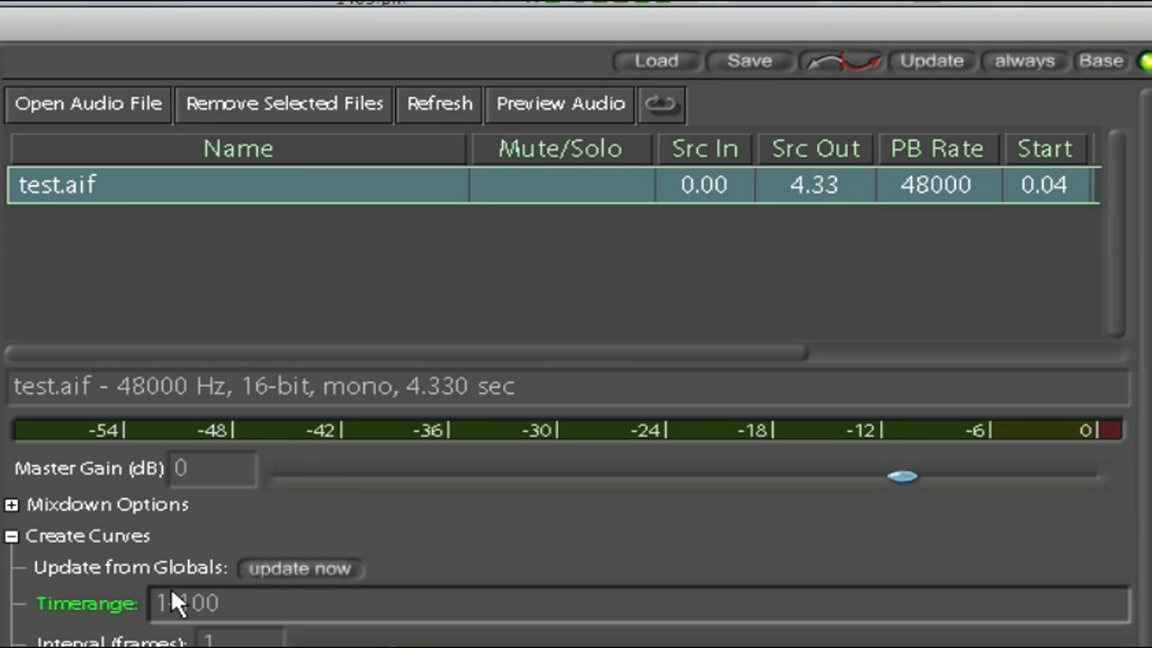
Create a global variable from test.aif over the time range 1-100, using the RMS and logarithmic curve options.
scroll(500, 327, down, 3)
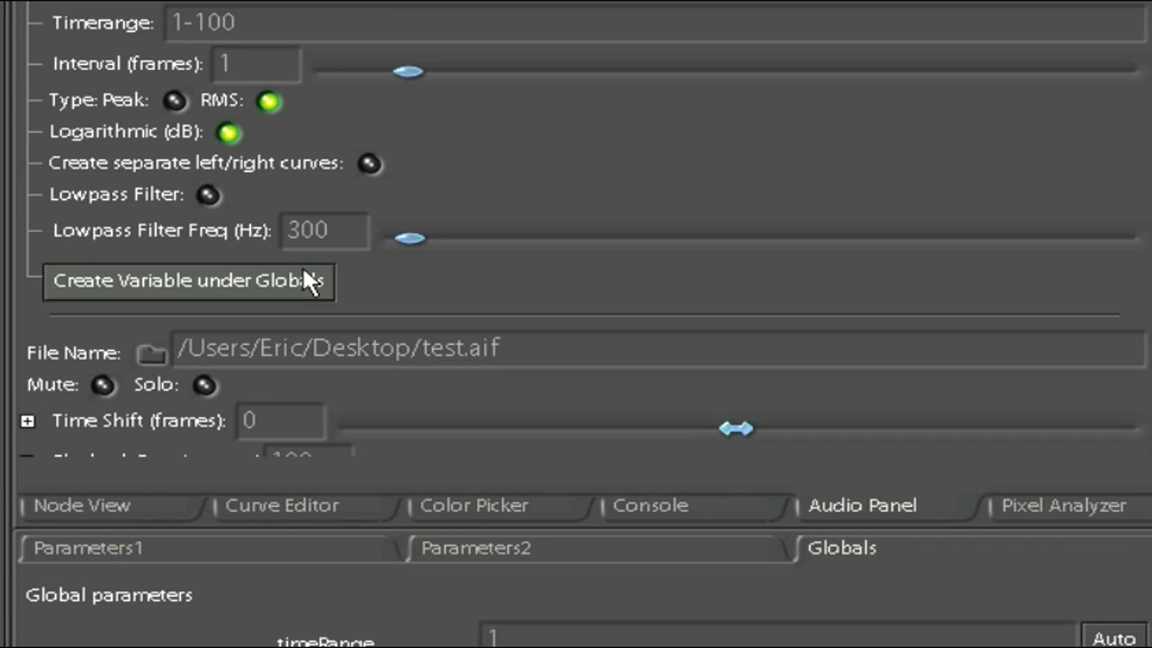
click(241, 277)
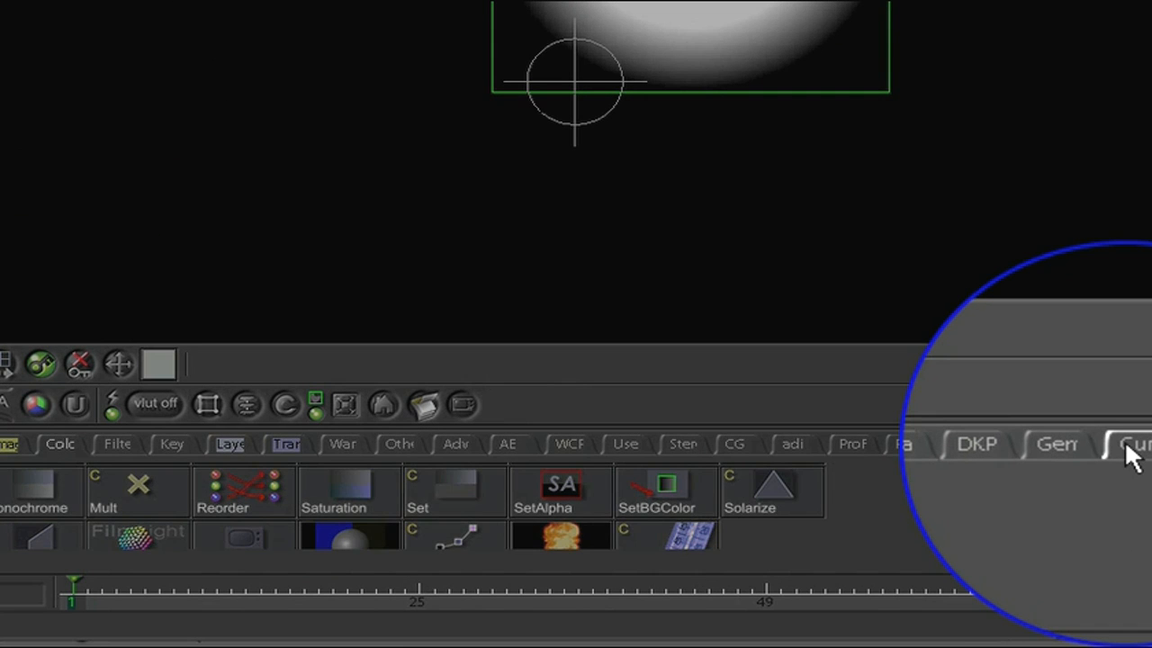
Open the curve editor below the viewer, enlarge it, and toggle its audio waveform display off and on again.
click(1127, 444)
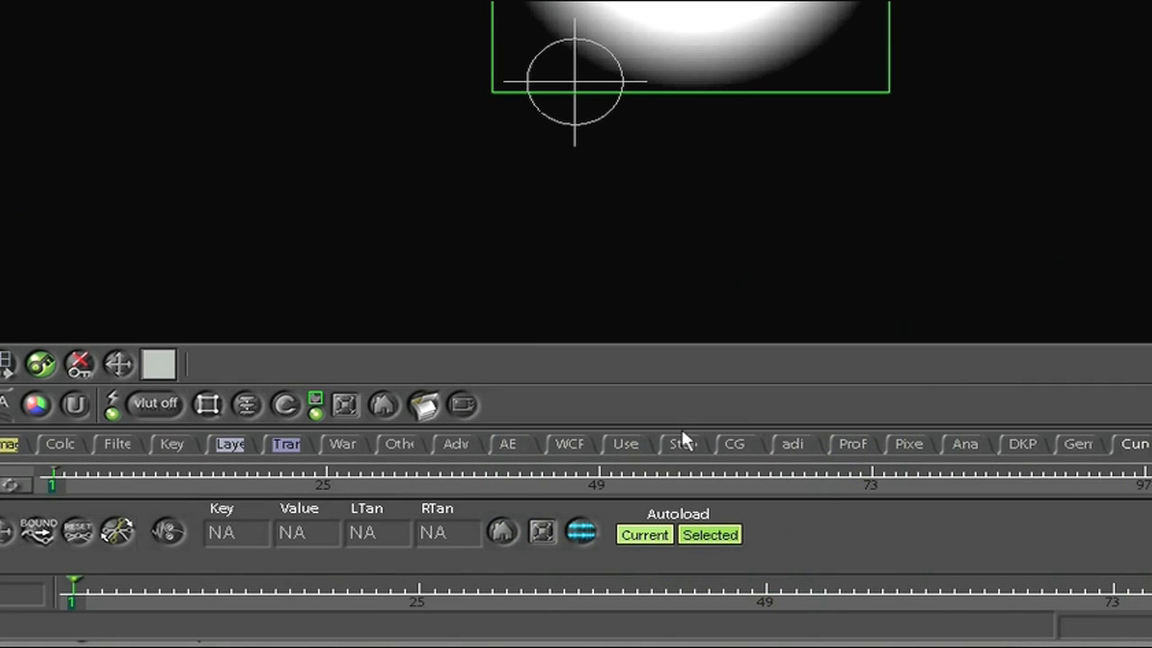
drag(684, 440, 702, 209)
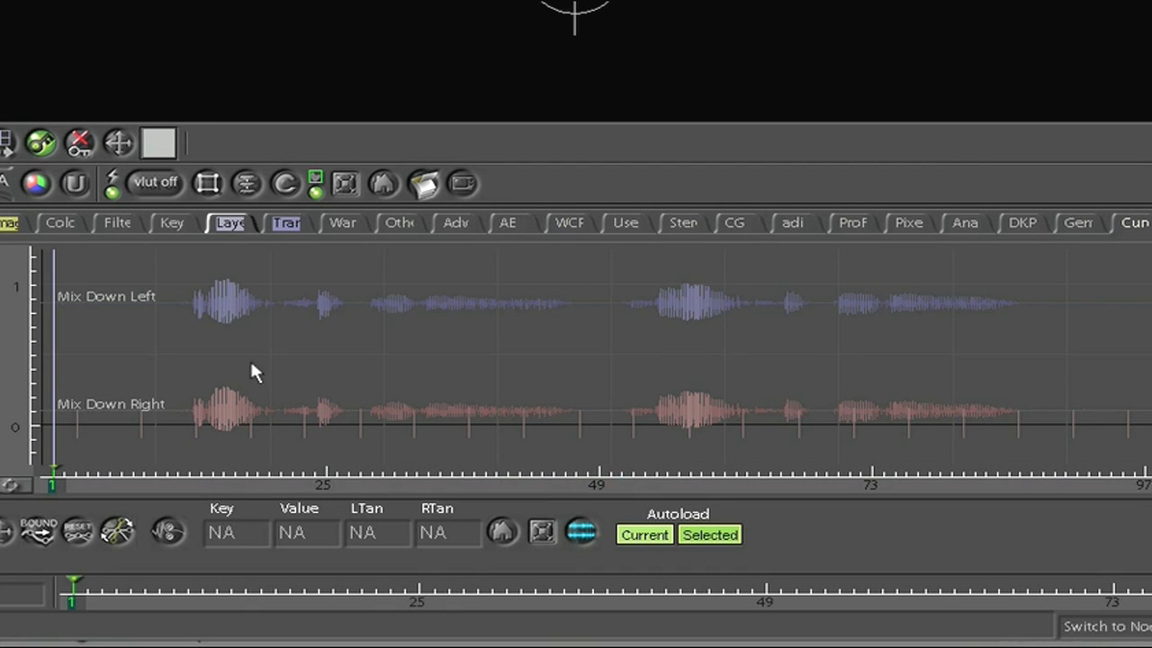
click(576, 534)
click(575, 533)
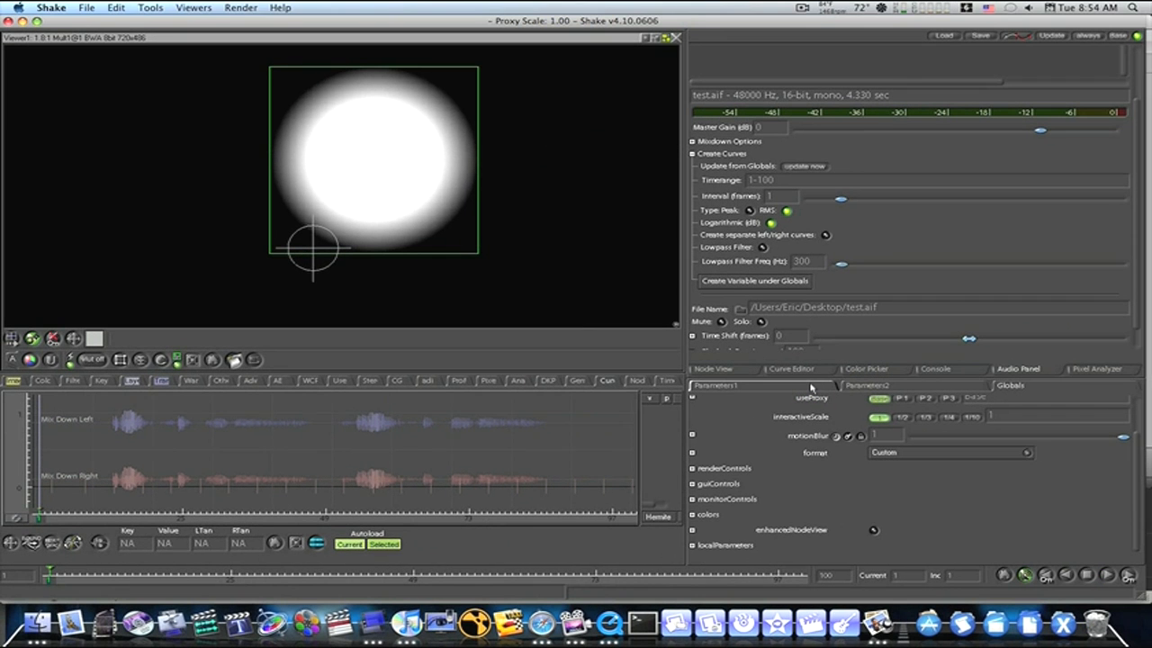
Expand the local parameters in the globals and load the curve of the audio variable into the curve editor.
click(811, 387)
click(971, 391)
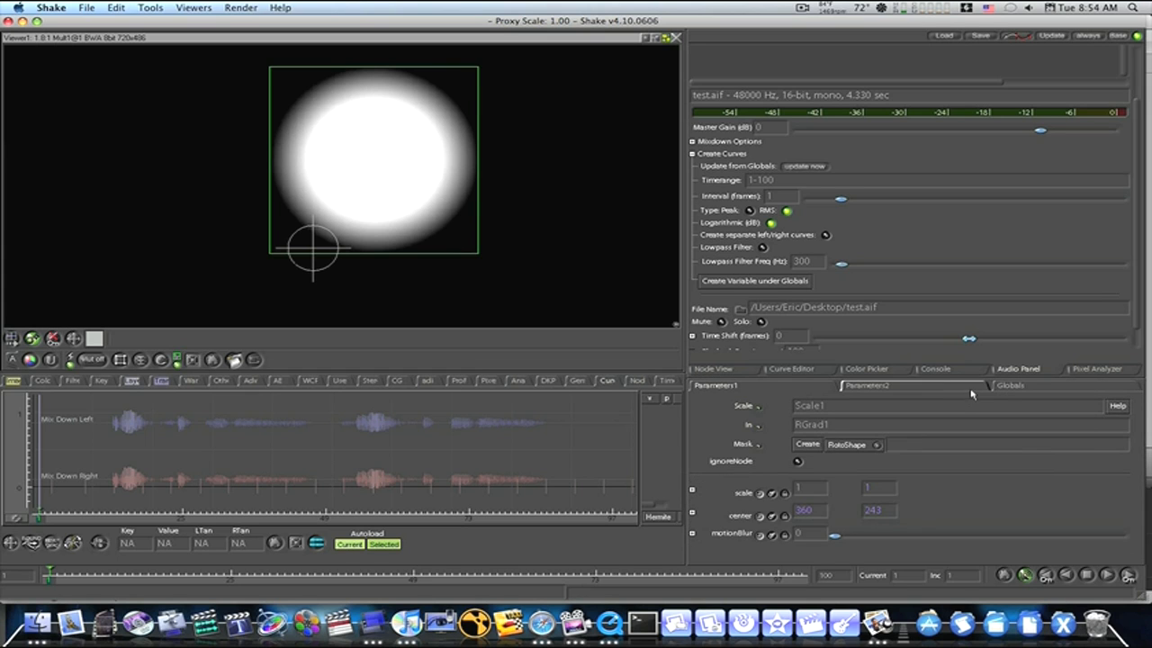
click(998, 389)
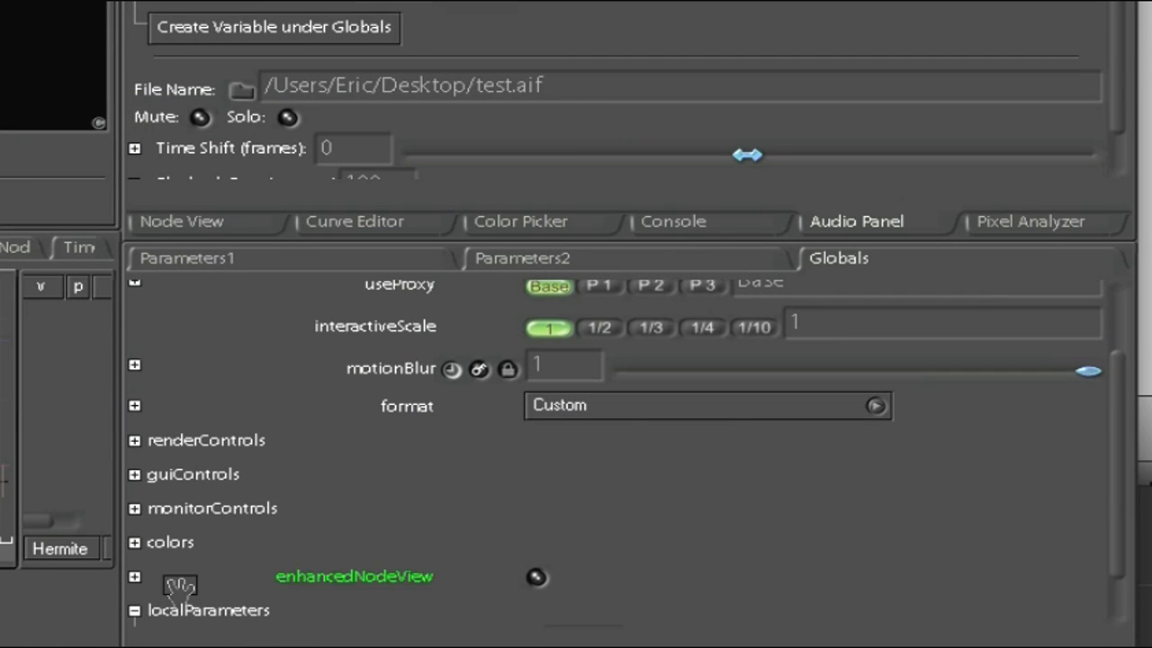
click(135, 612)
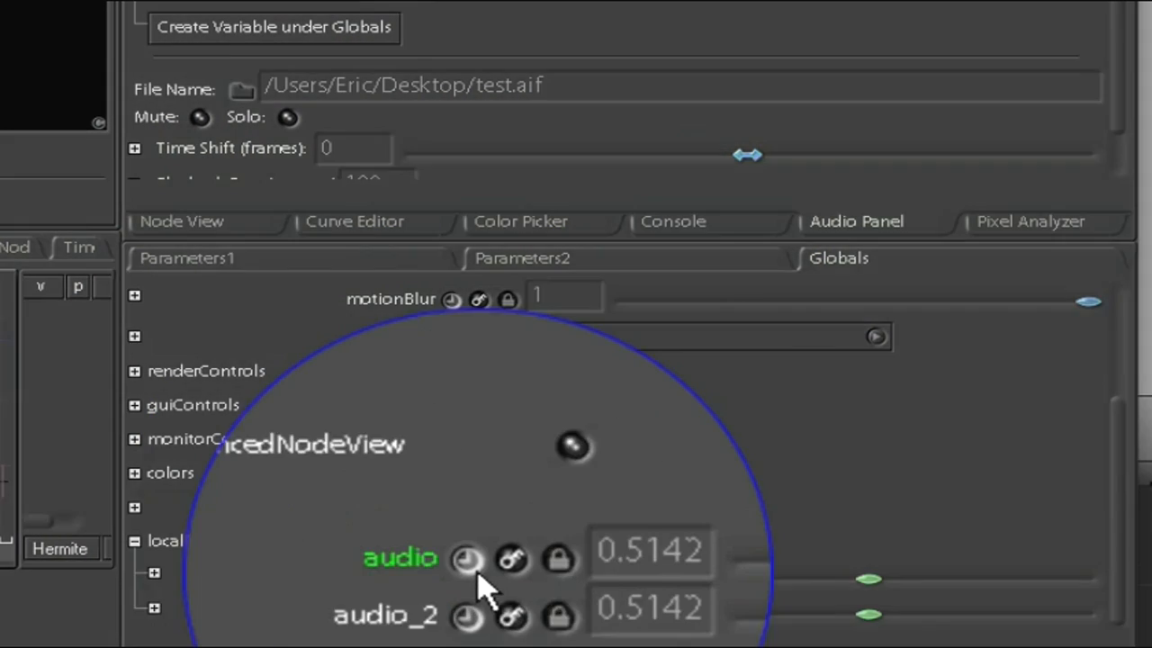
click(477, 581)
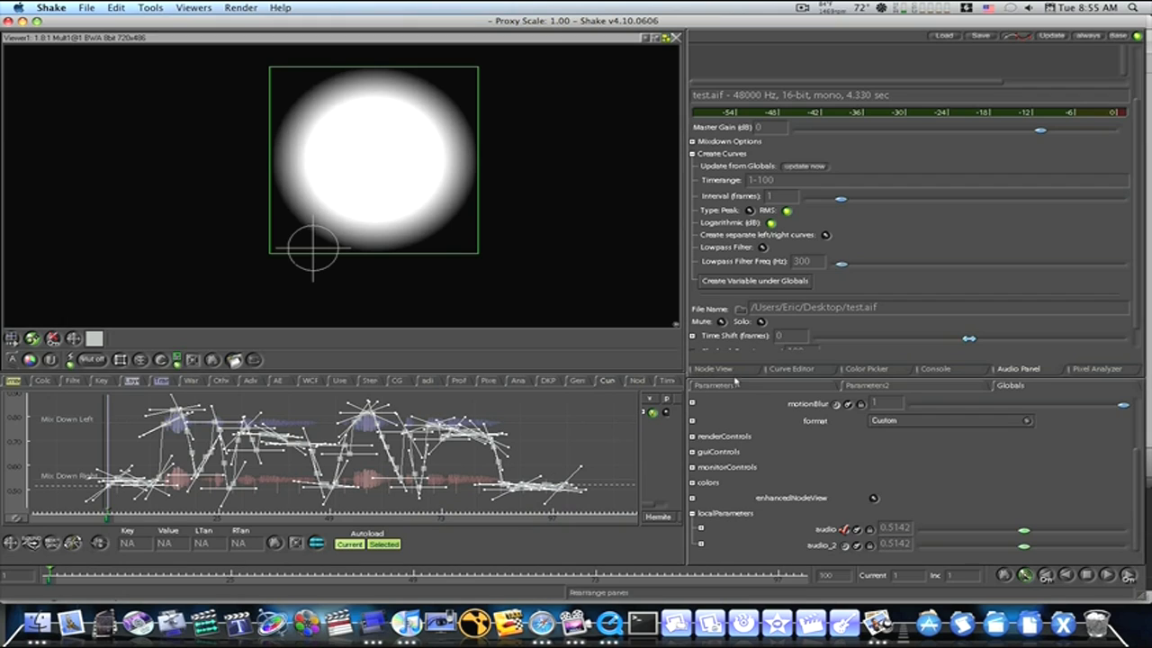
Expand the Scale node's scale parameter and link xScale to the audio variable with the expression audio.
click(736, 370)
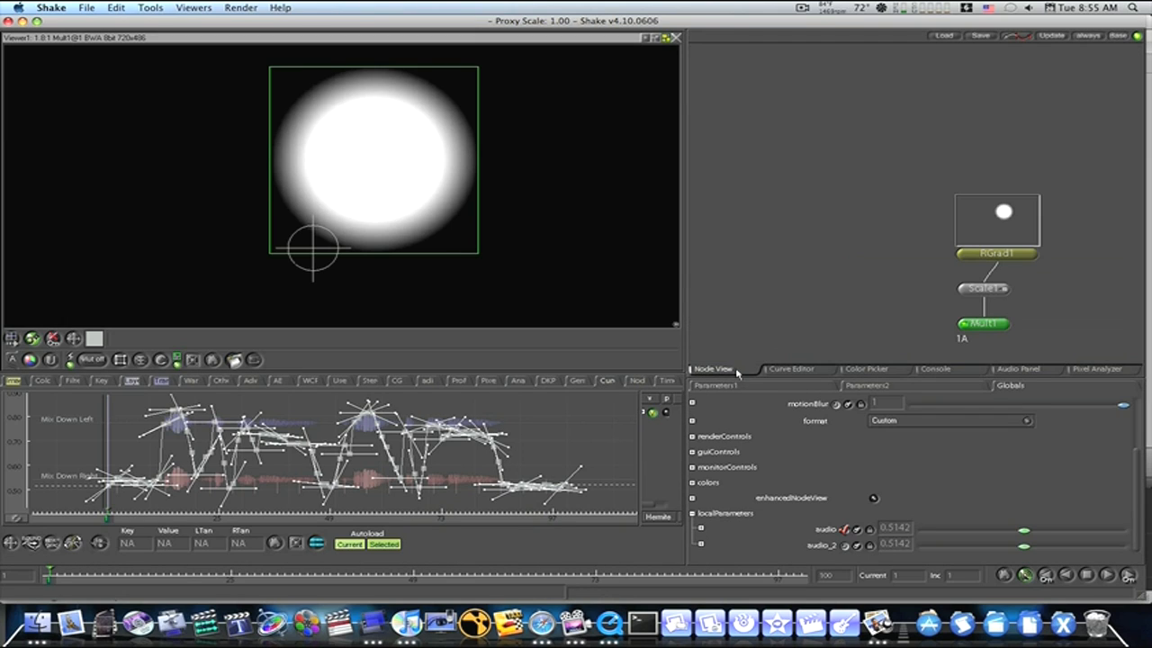
click(1007, 295)
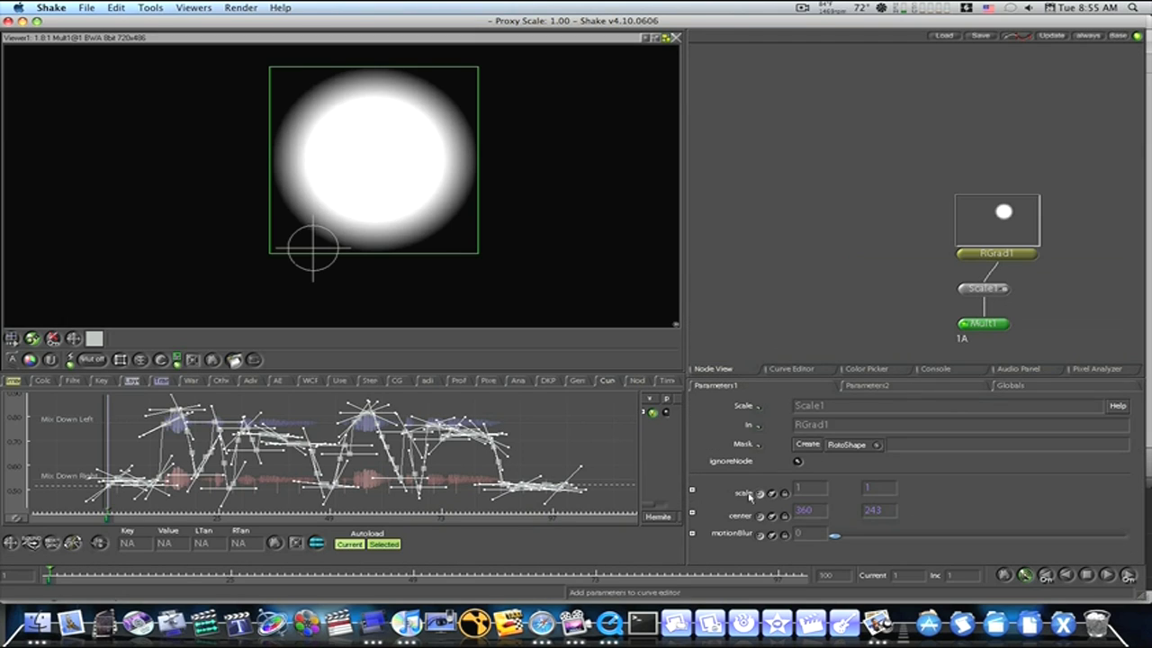
click(693, 492)
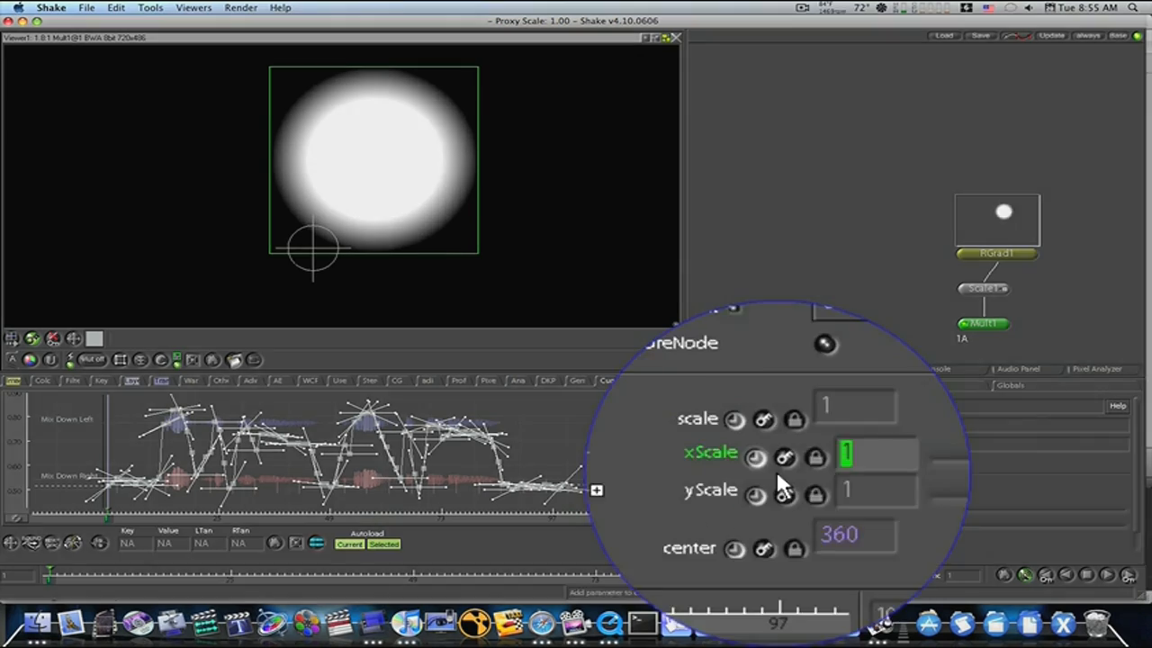
text(audio)
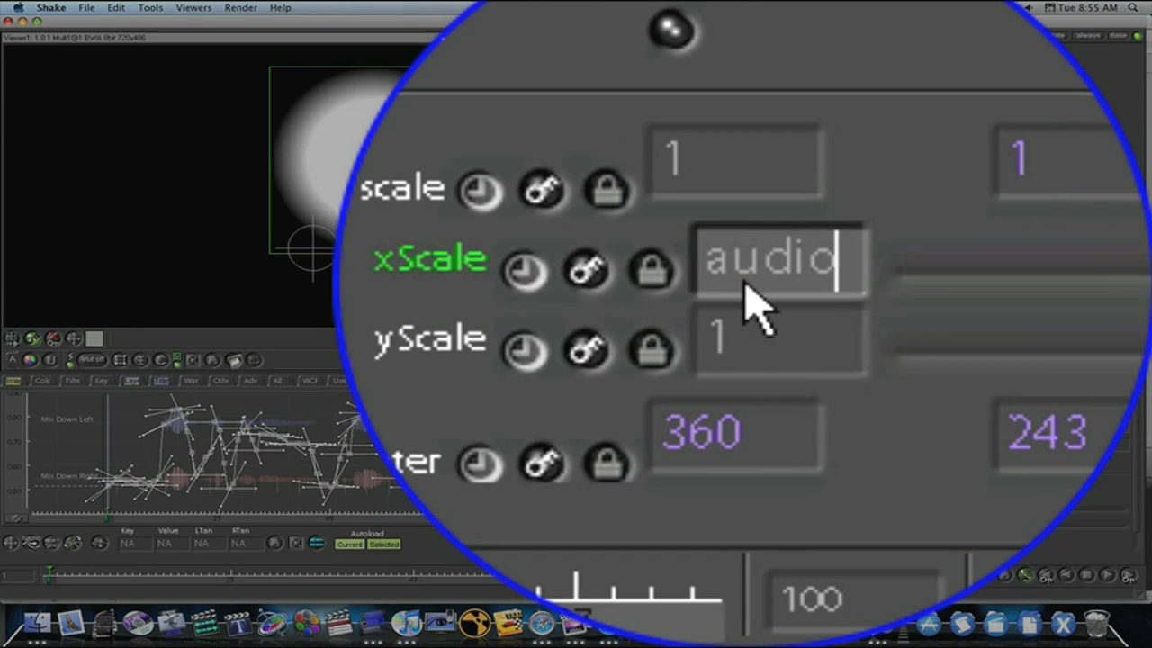
key(Return)
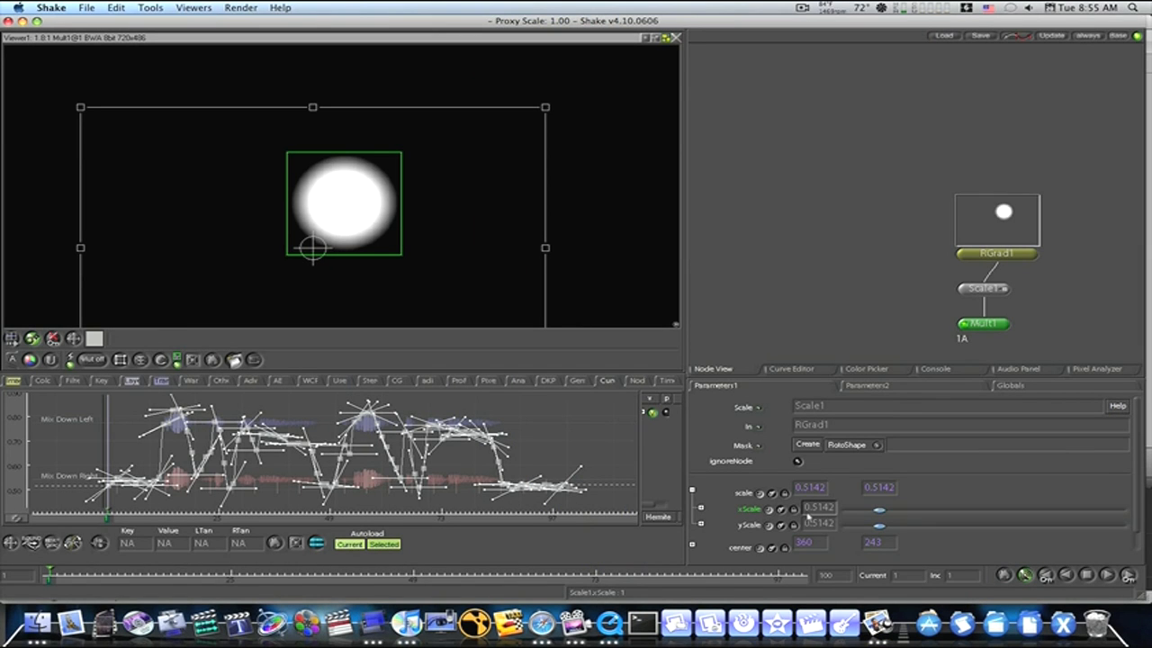
Play the animation to check the audio-driven scale, stop it, and return the playhead to frame 1.
click(1113, 581)
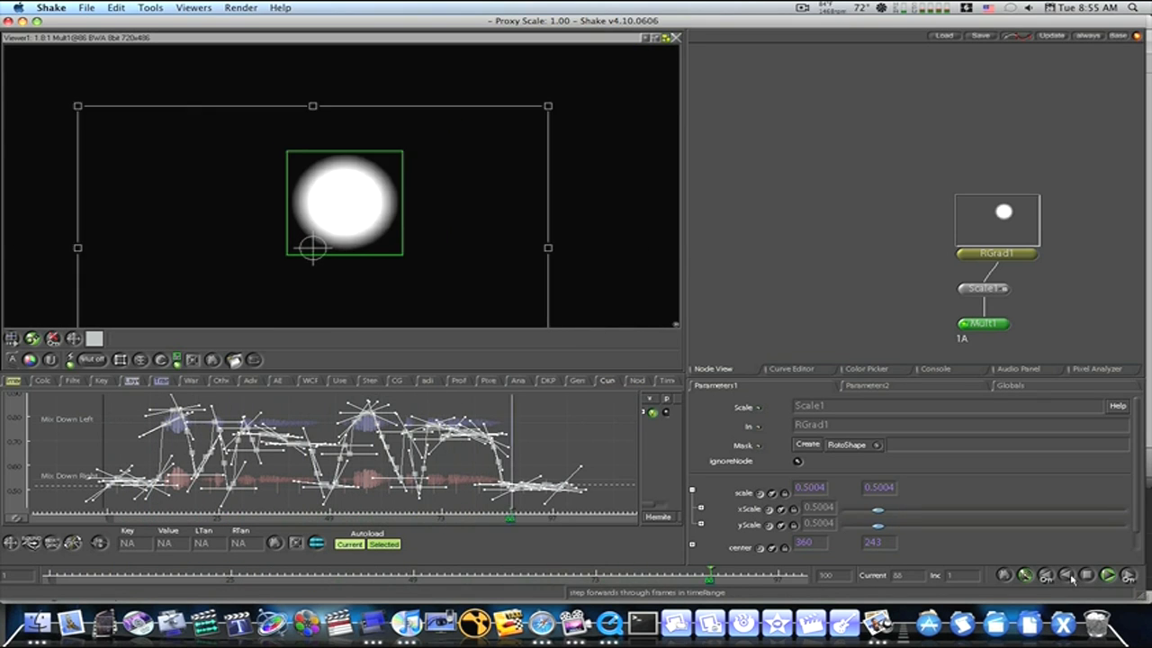
click(1087, 576)
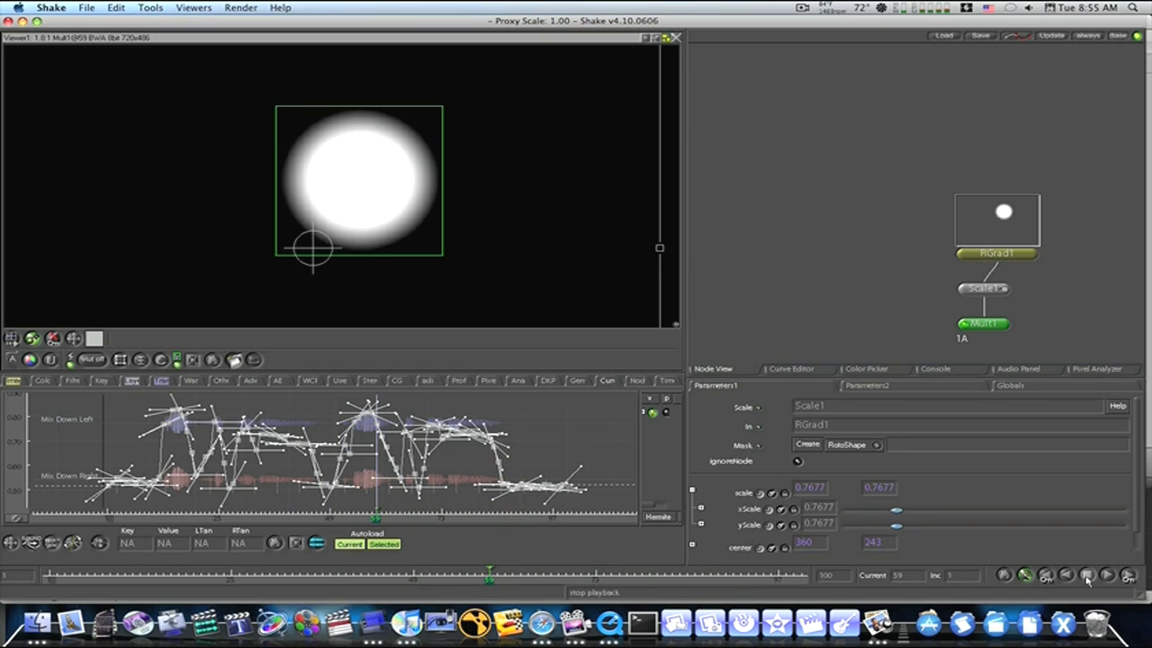
drag(489, 576, 51, 569)
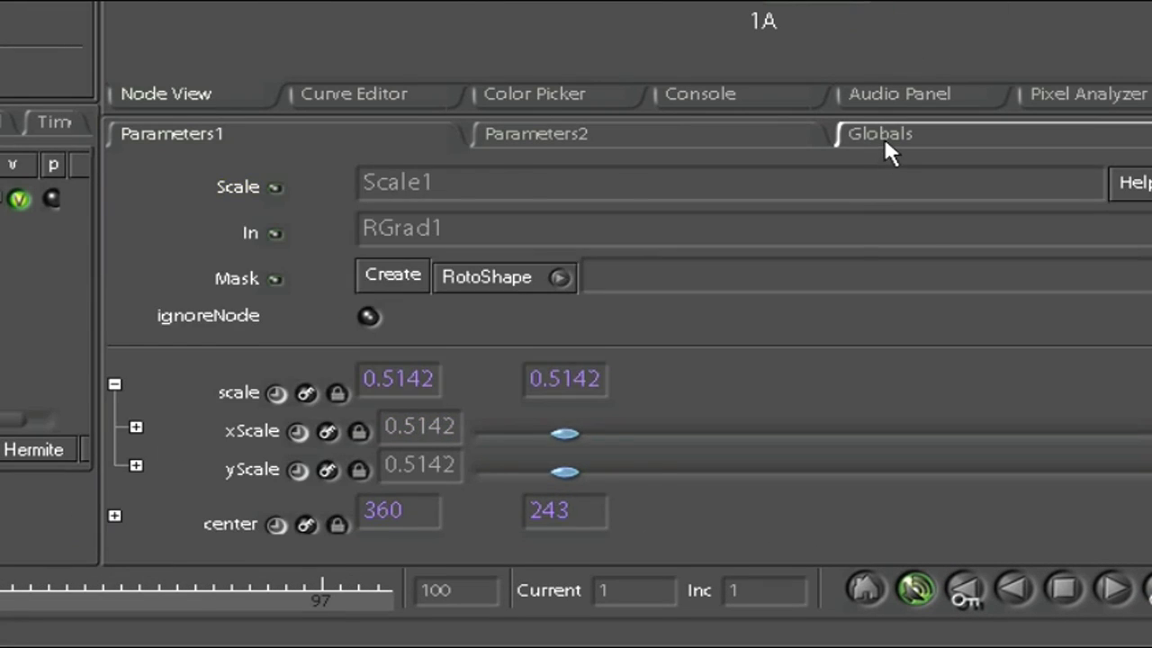
Create a second global variable from test.aif over the time range 1-100, using the RMS and logarithmic curve options.
click(1013, 388)
click(888, 91)
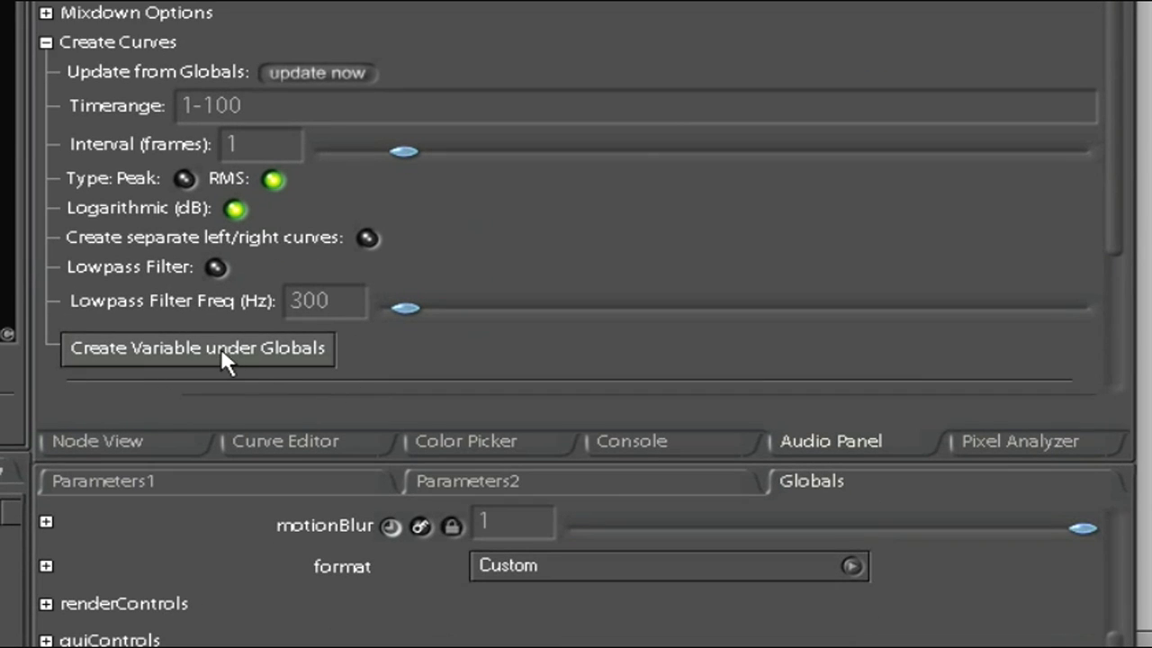
click(214, 346)
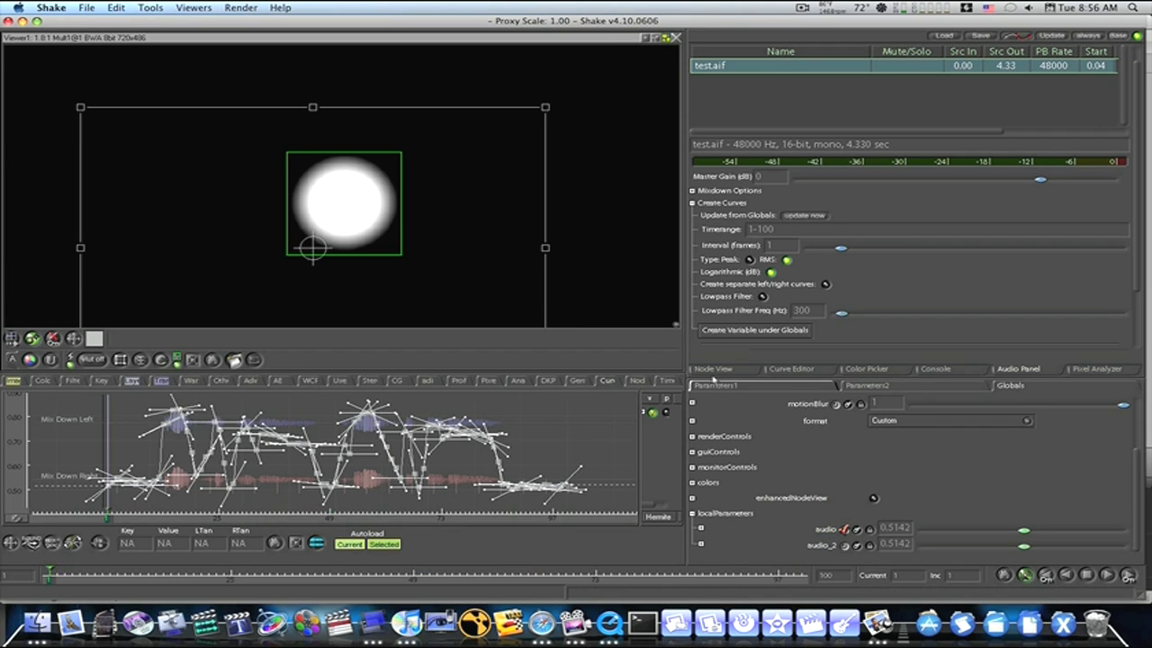
Expand the Mult1 node's Color channels and link both red and green to the audio variable with the expression audio.
click(713, 369)
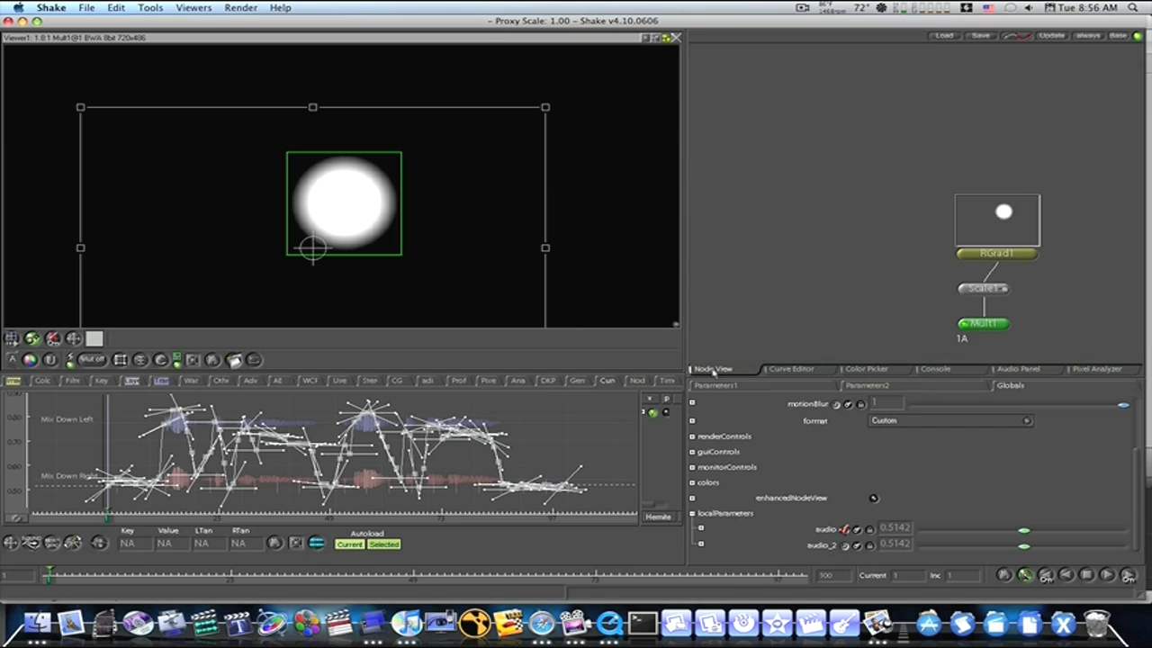
click(1005, 325)
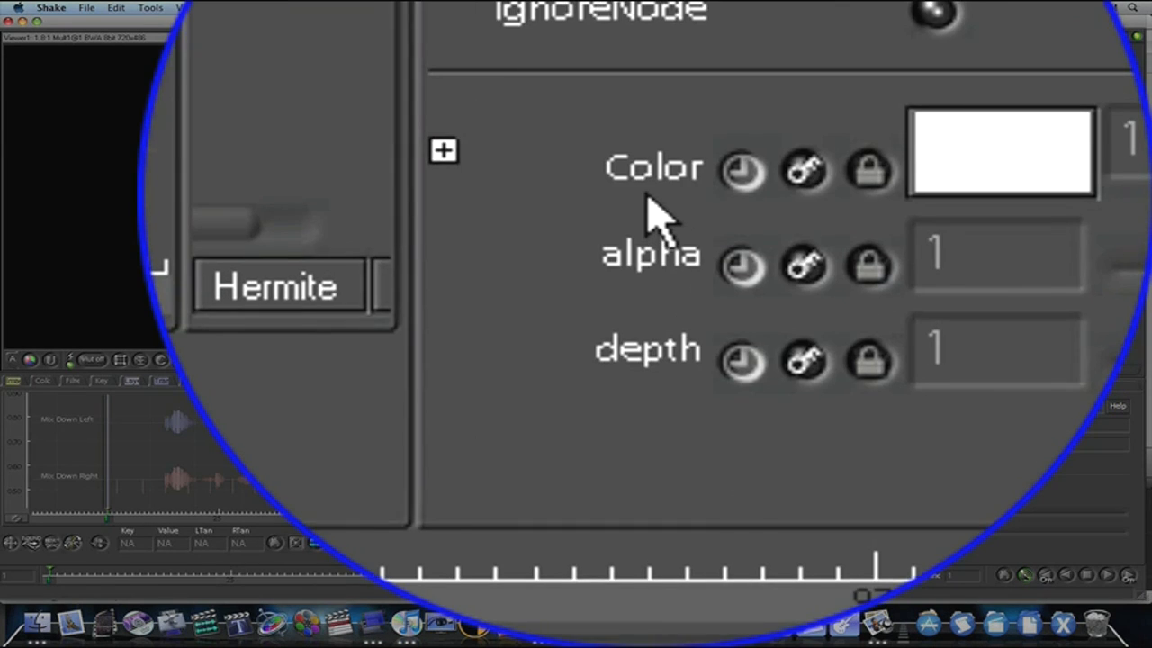
click(692, 490)
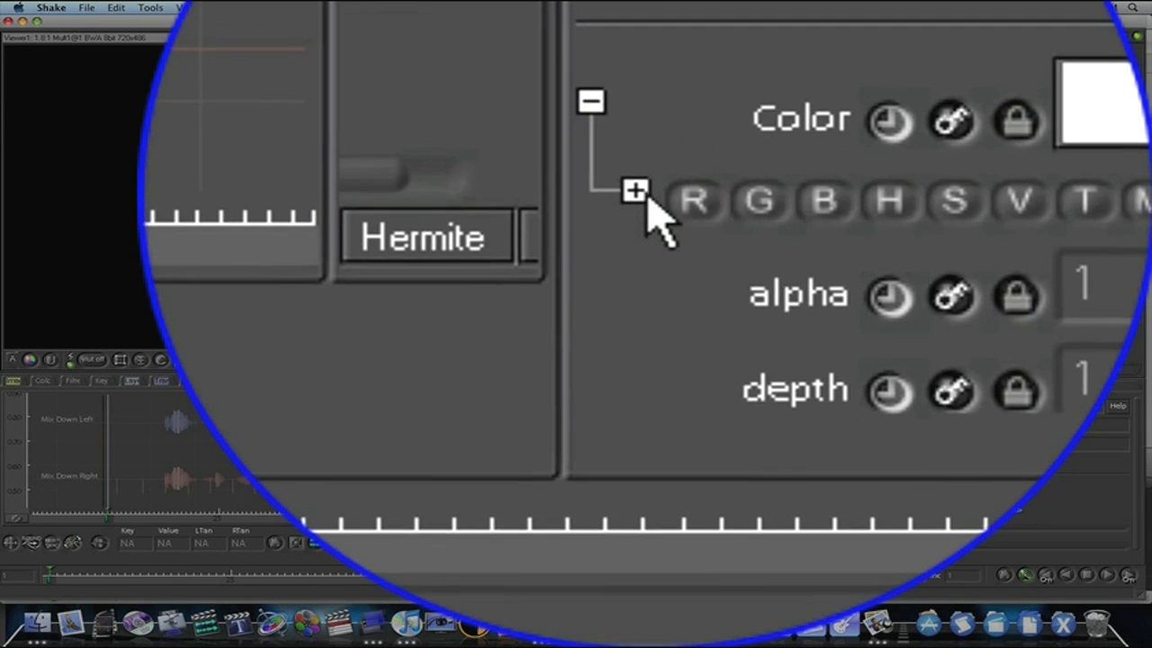
click(686, 286)
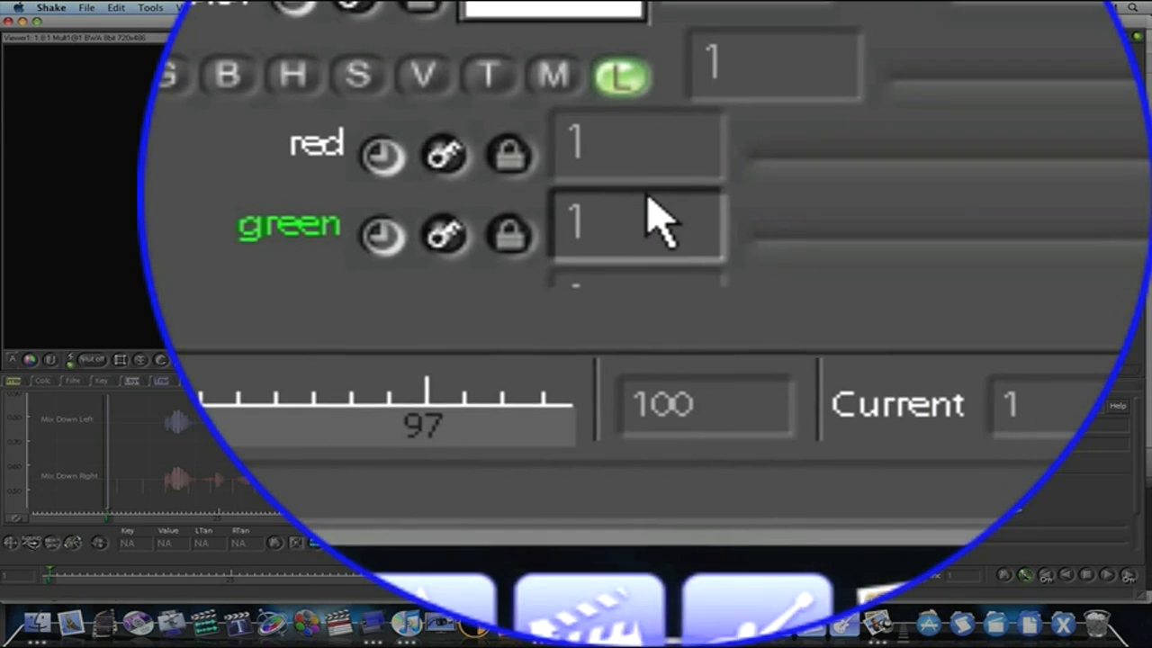
click(895, 216)
text(audio)
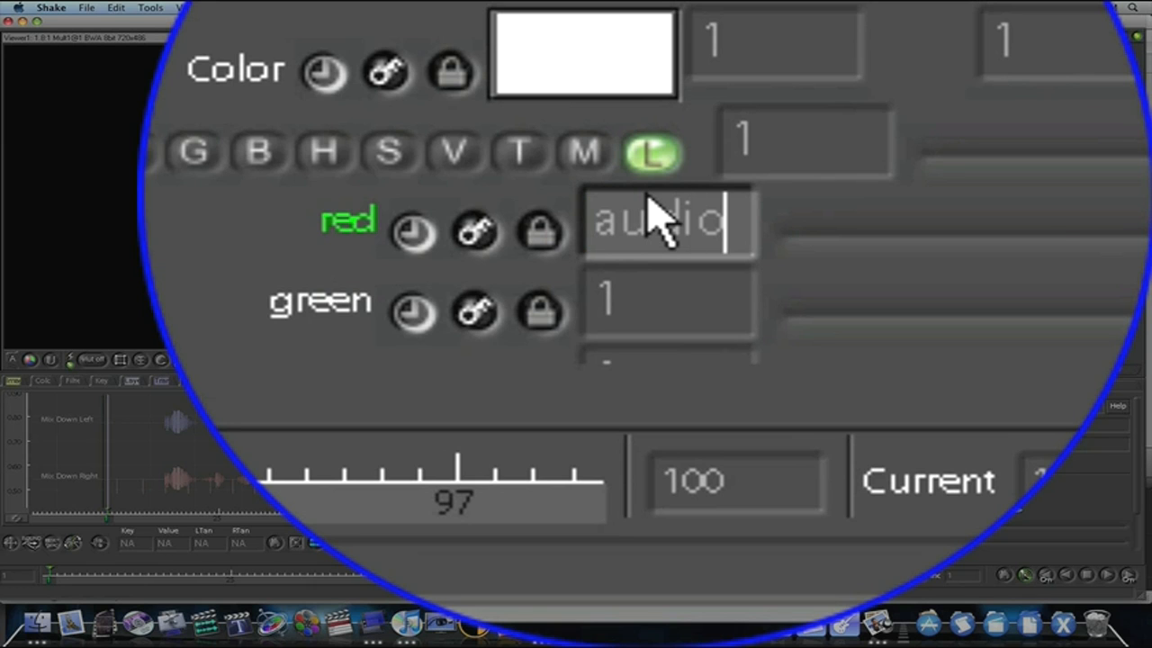
key(Return)
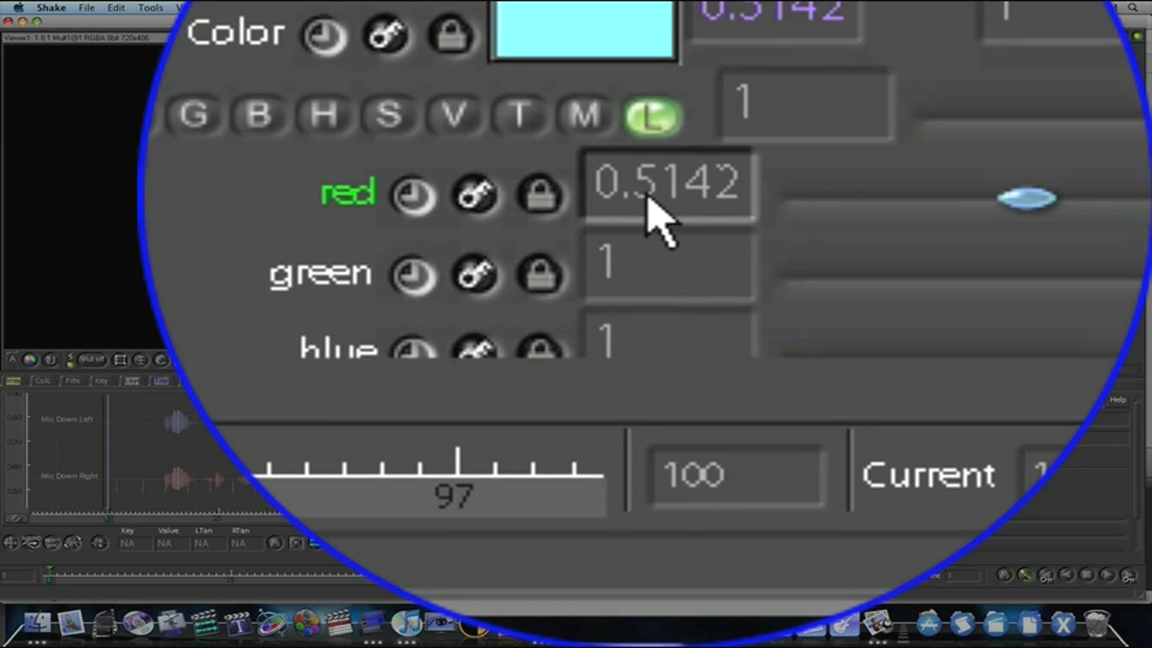
click(648, 226)
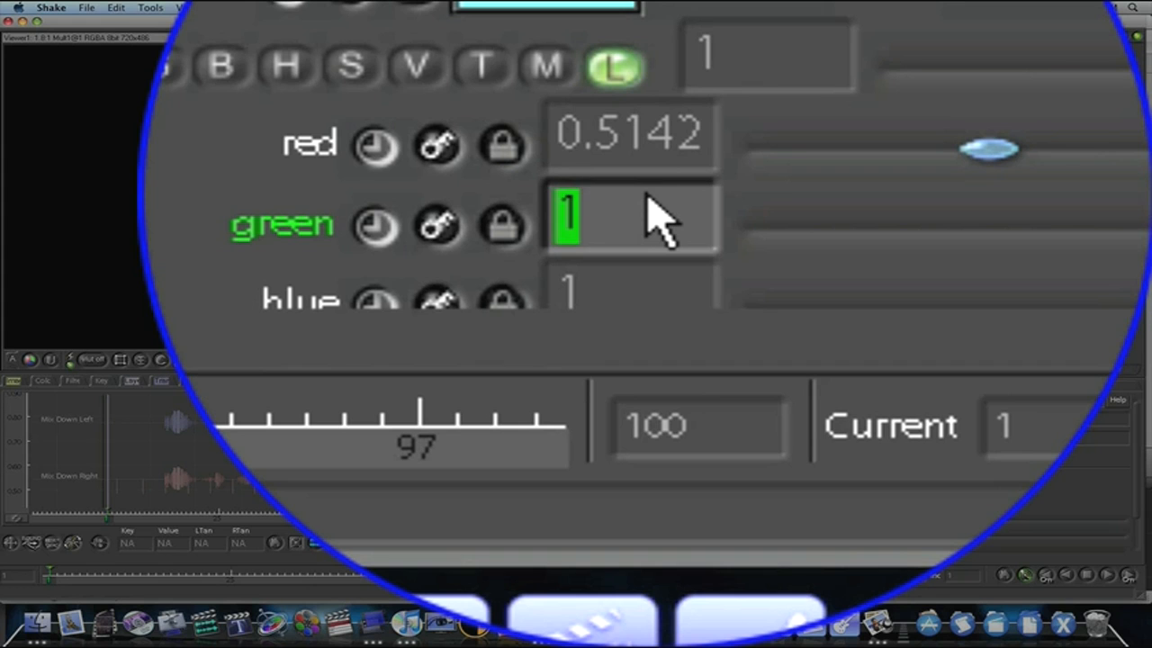
text(audio)
key(Return)
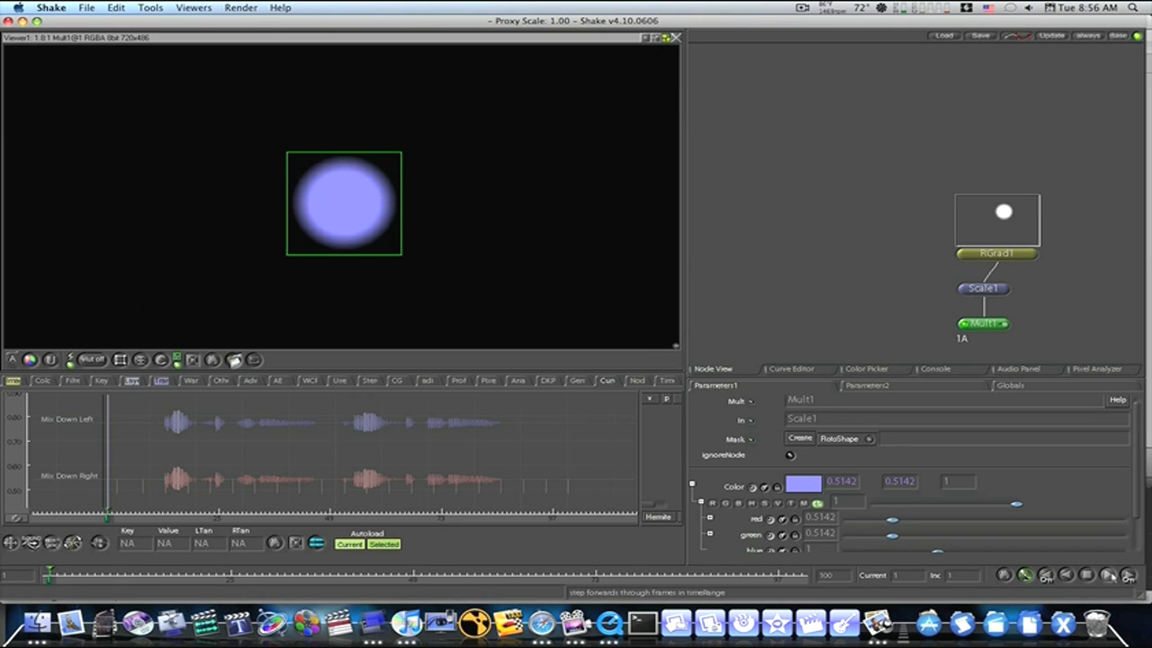
Play the animation to check how the circle's color and scale follow the audio, and stop it at frame 91.
click(1109, 575)
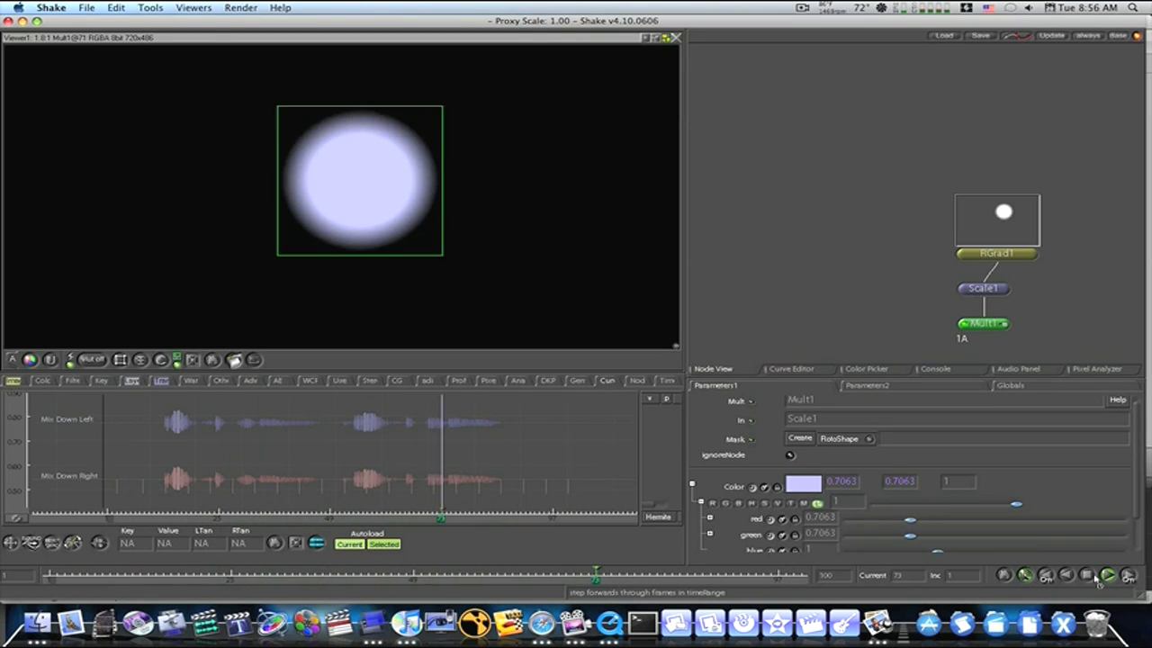
click(1114, 576)
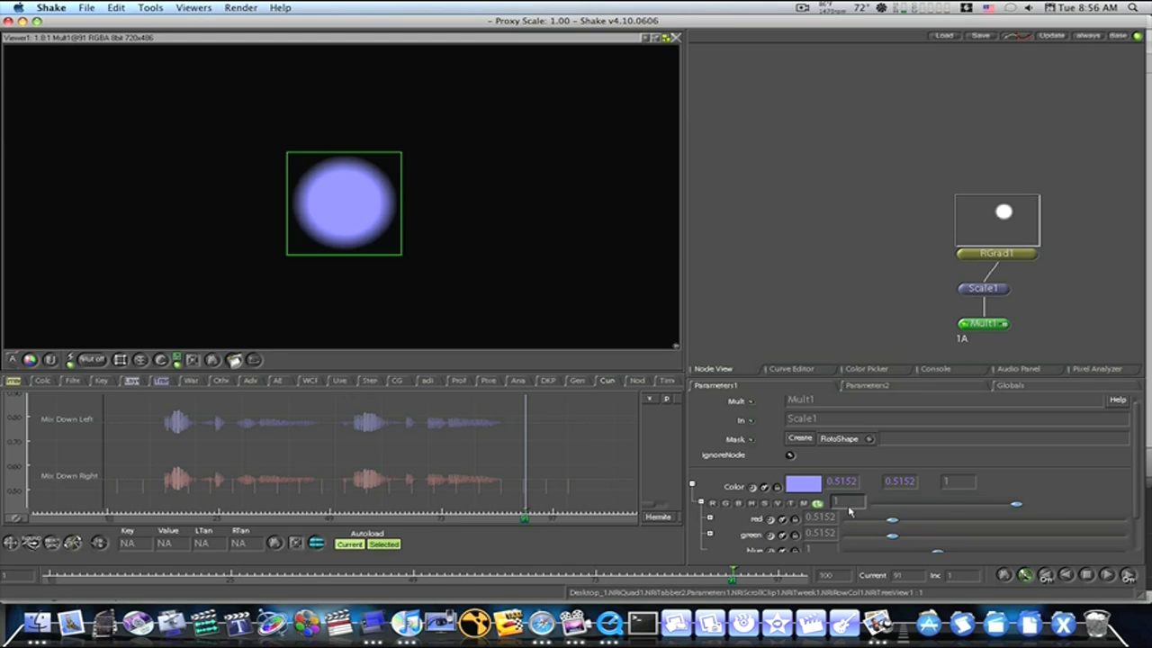
scroll(844, 518, down, 2)
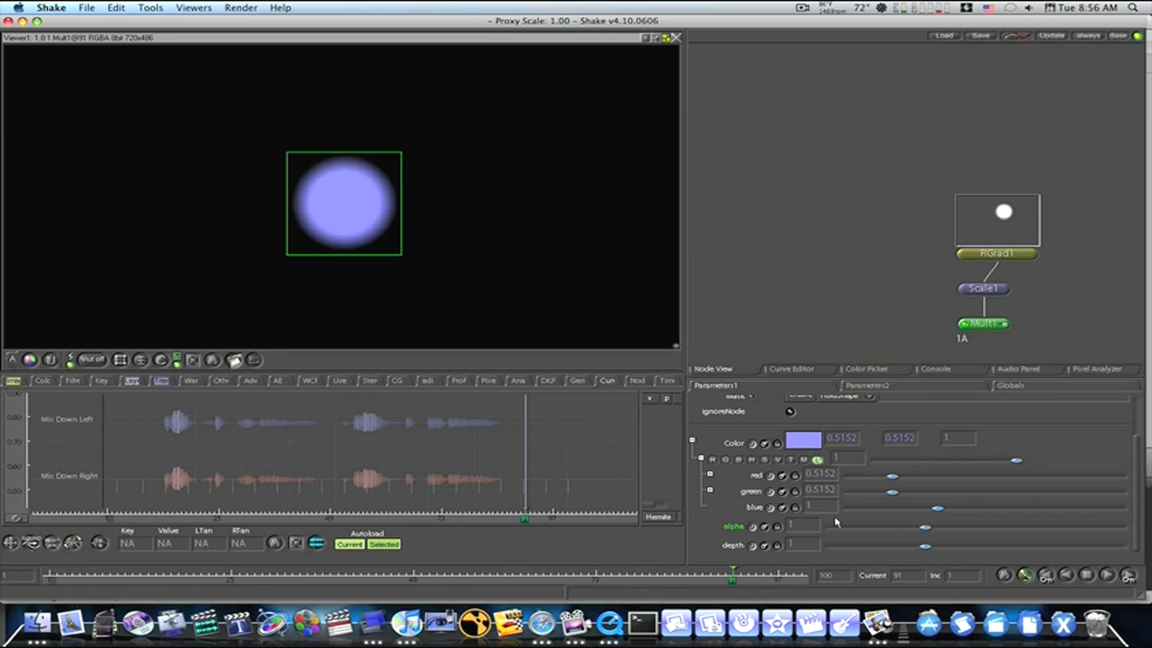
scroll(835, 522, up, 1)
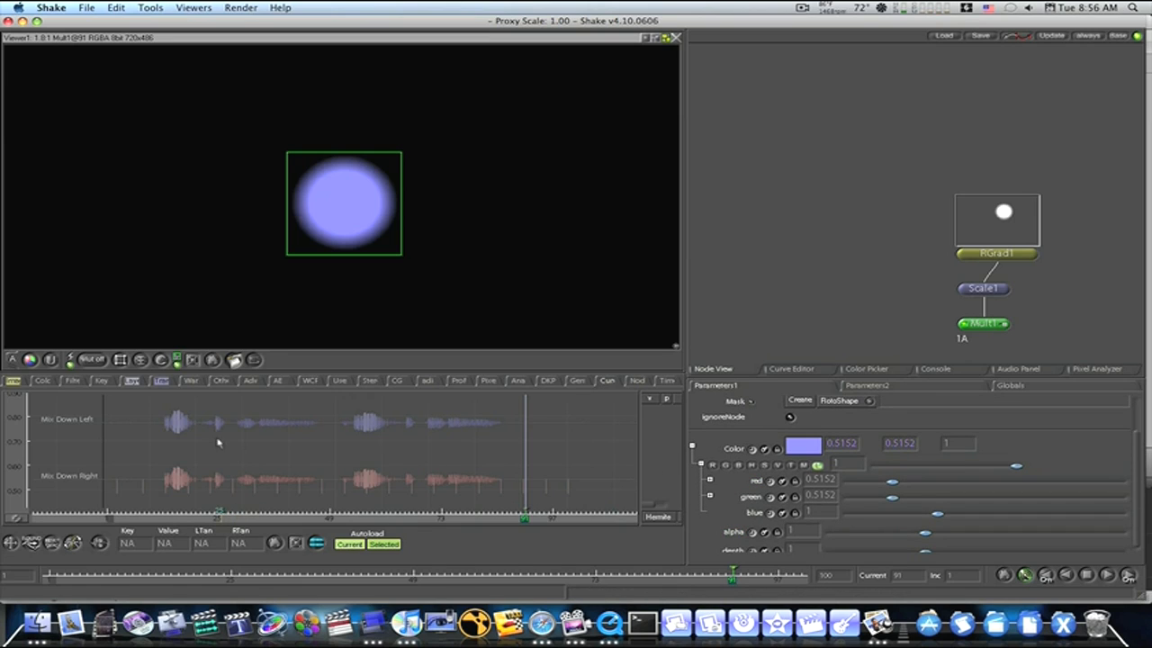
click(230, 382)
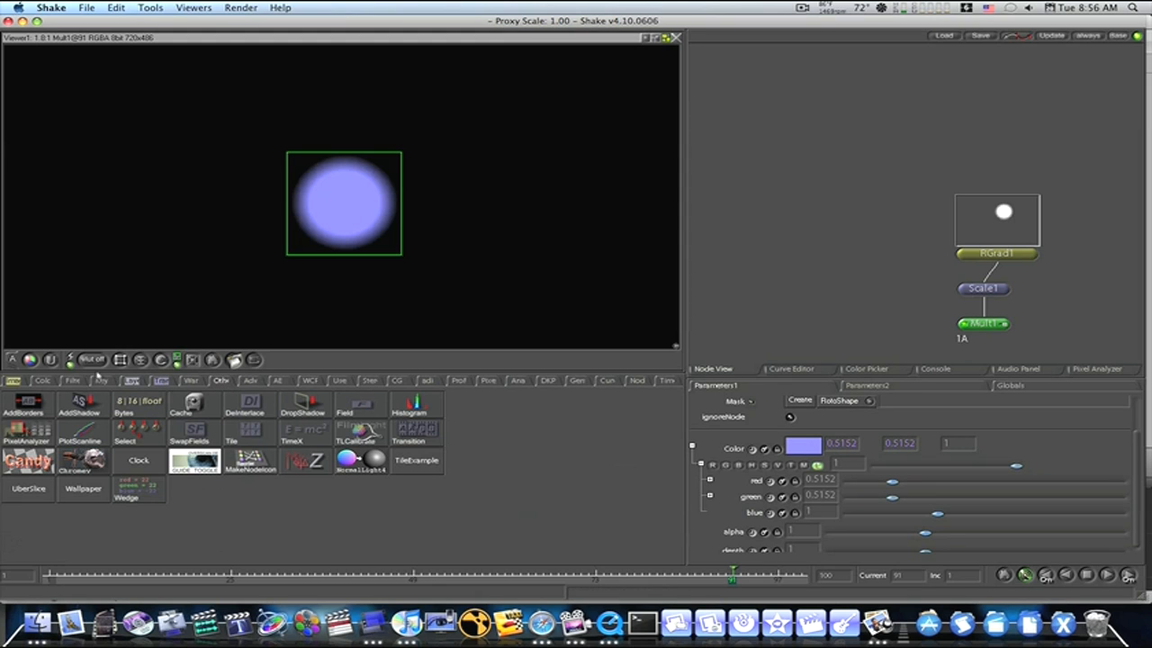
click(41, 382)
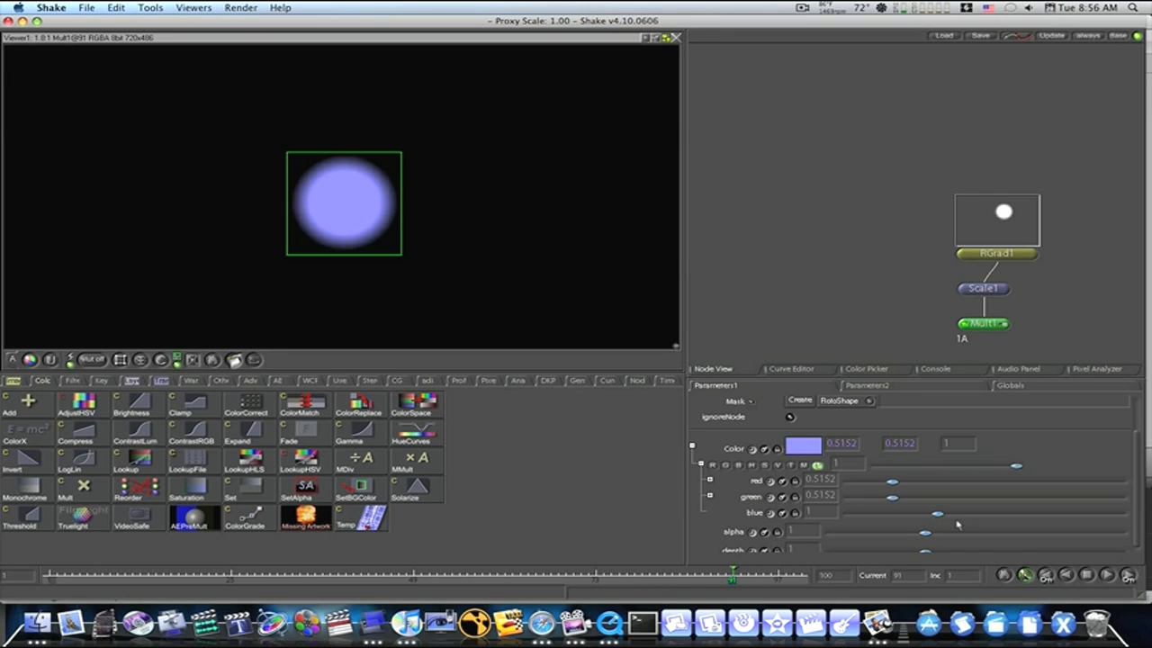
Review the curve creation settings for test.aif and the audio variables listed under the global local parameters.
click(1035, 385)
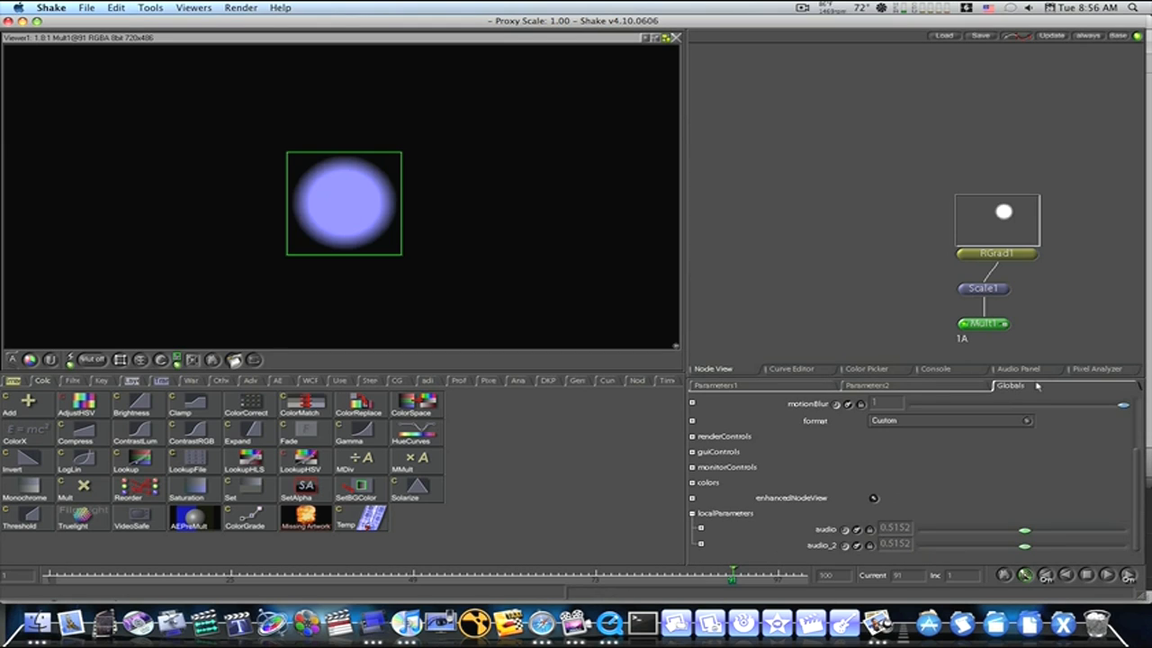
click(1015, 368)
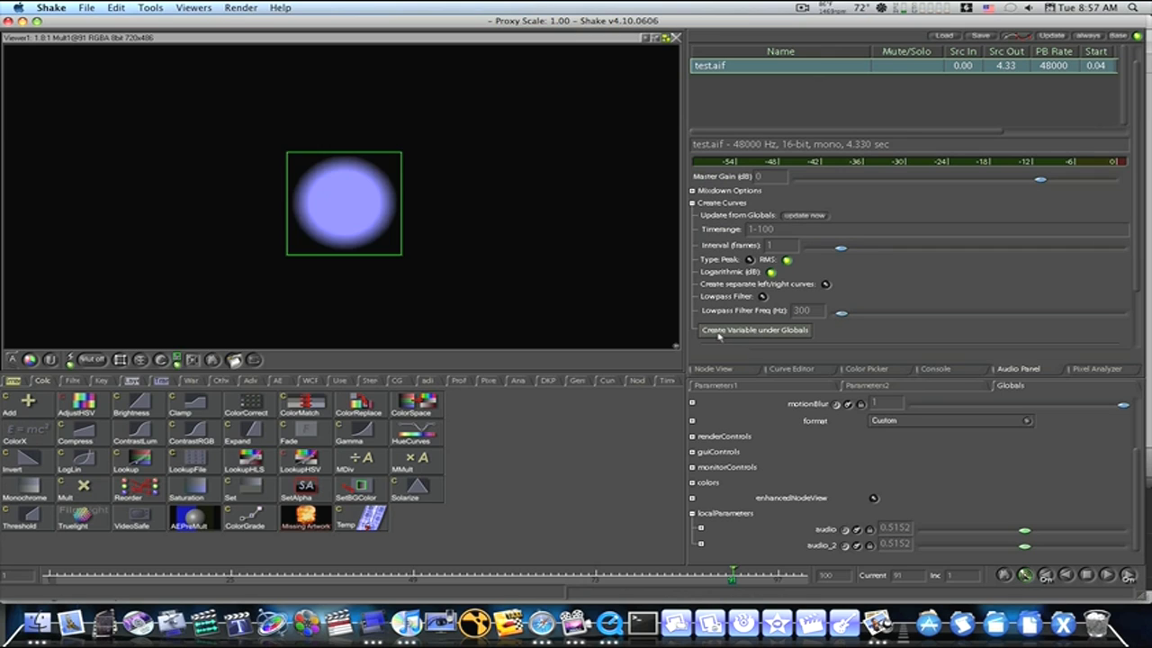
click(726, 333)
click(1040, 389)
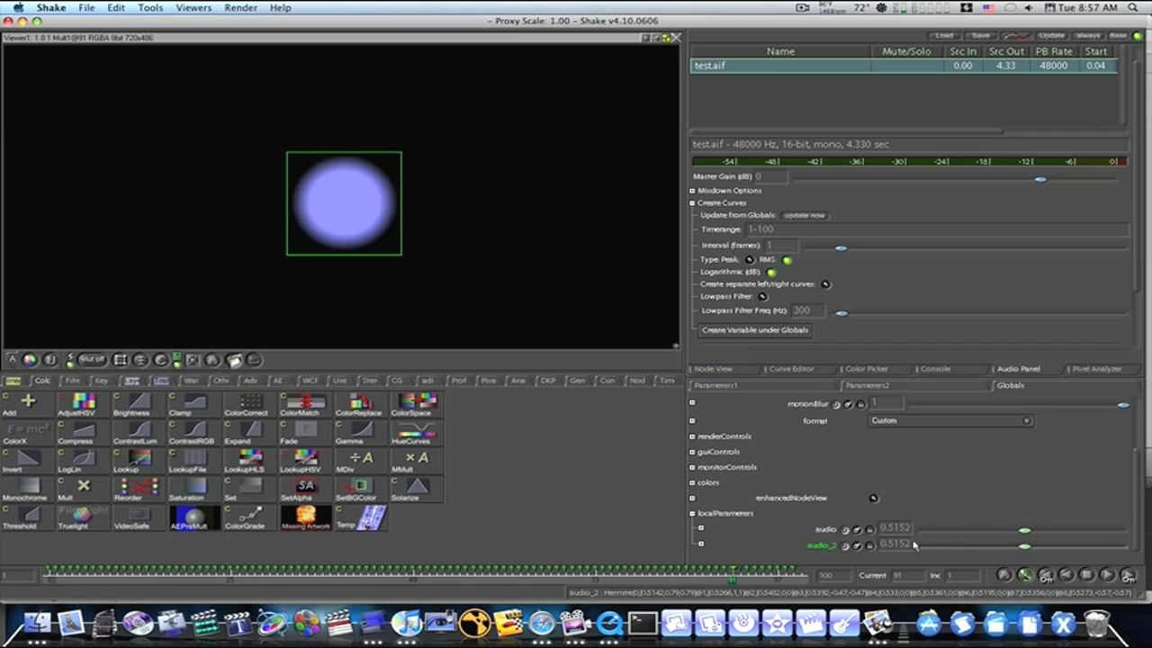
Load the audio variable's curve into the curve editor below the viewer and bring the node tree back into view.
click(607, 381)
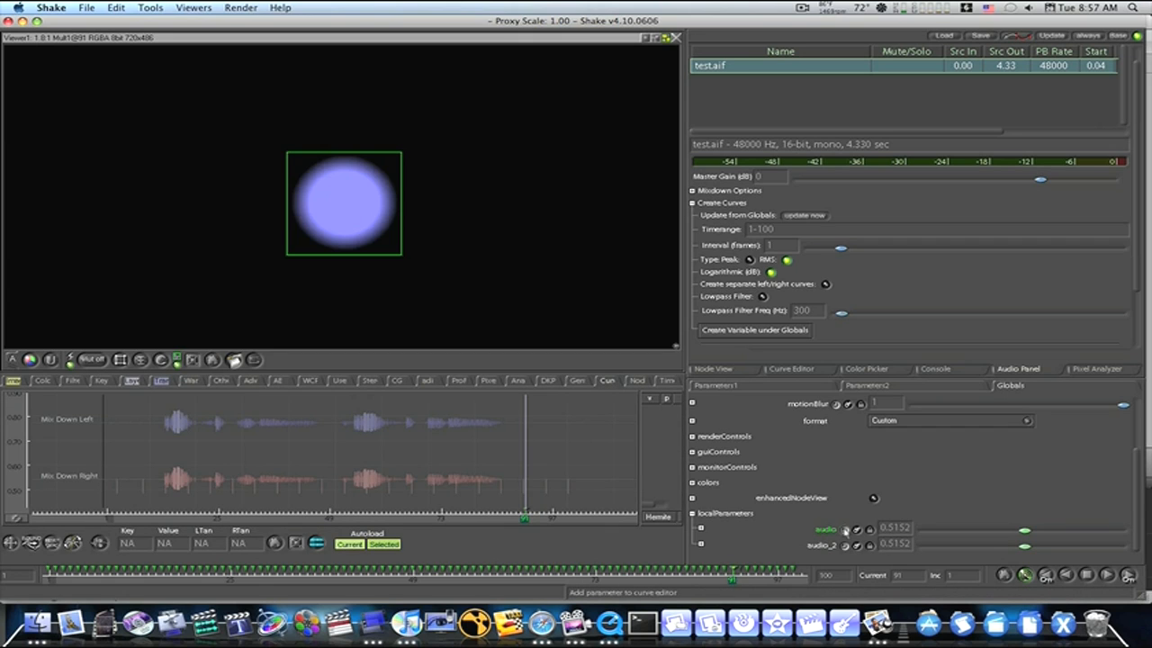
click(845, 530)
click(846, 546)
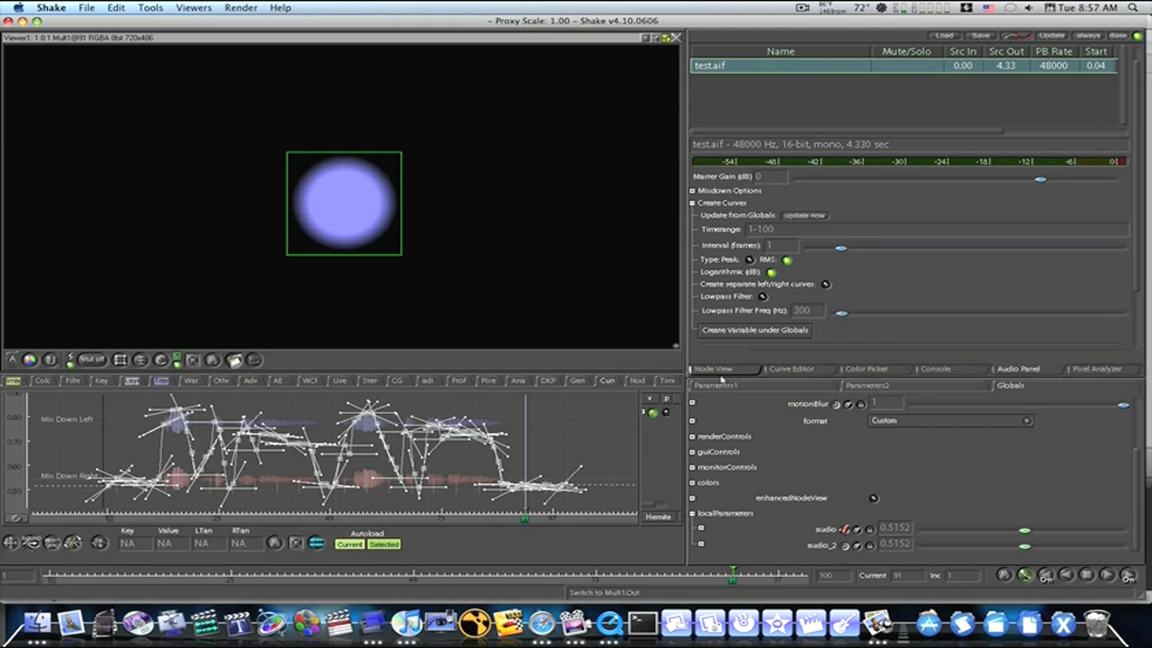
click(720, 369)
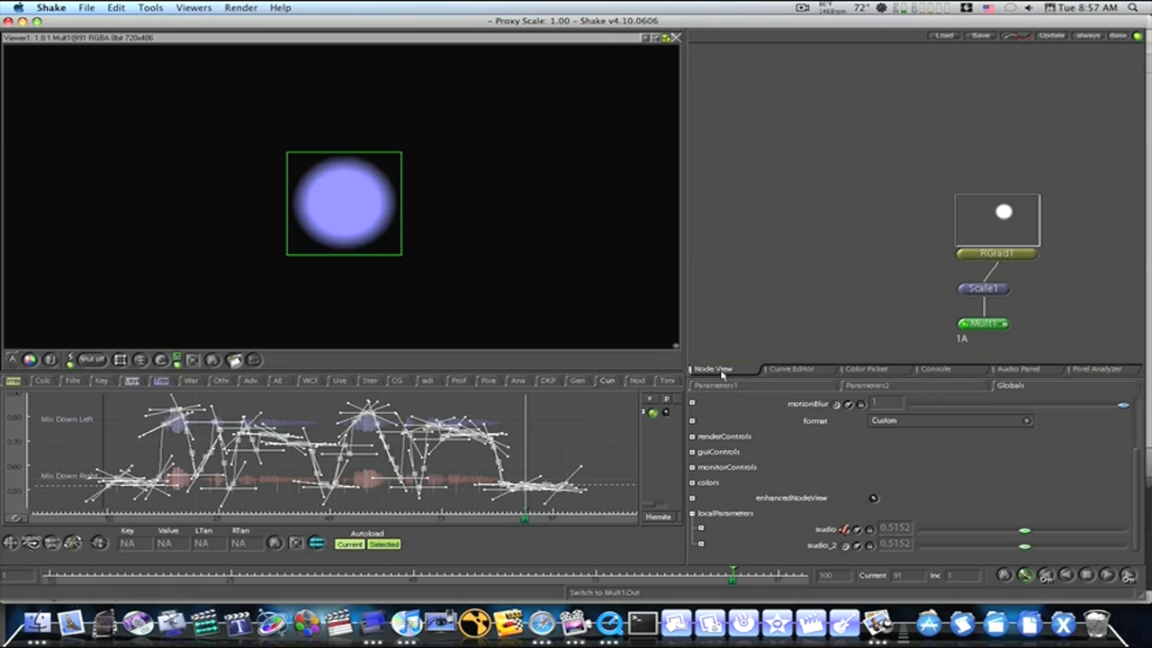